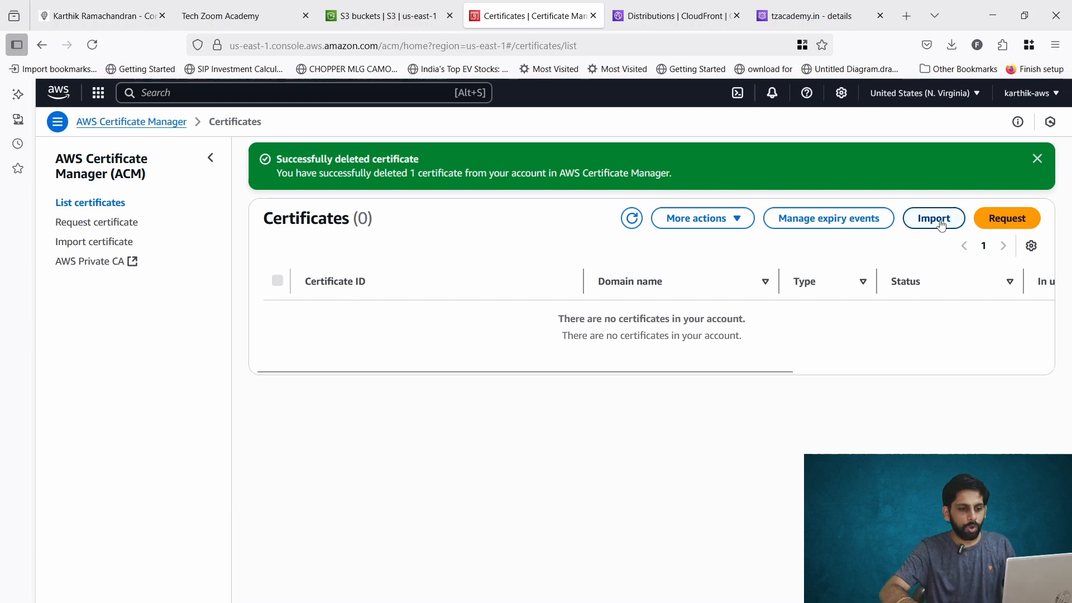
Start a public certificate request and enter tzacademy.in as the fully qualified domain name.
{"action": "left_click", "coordinate": [1007, 218]}
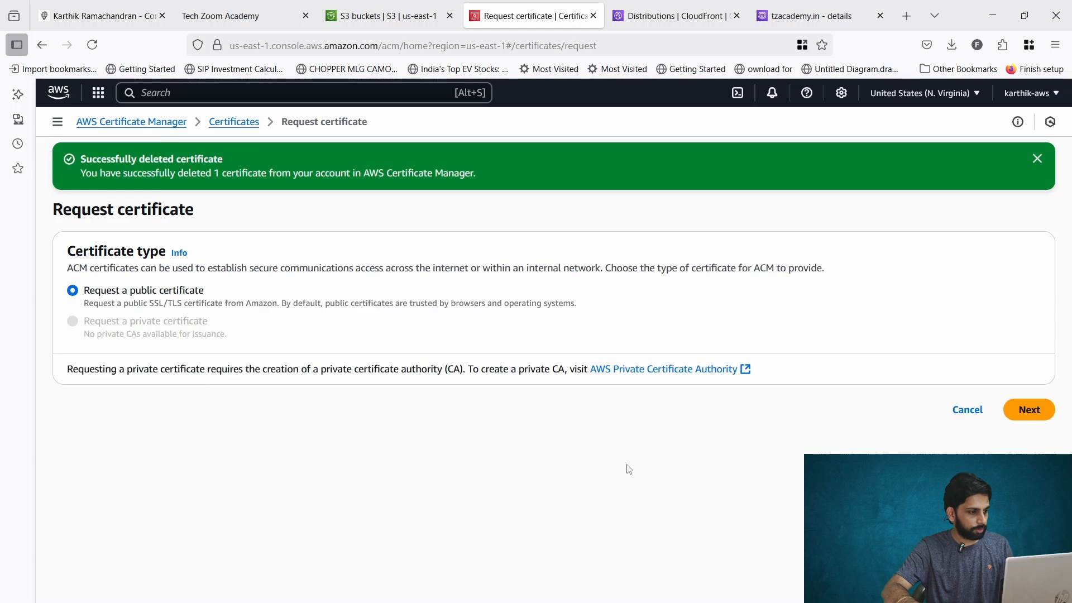
{"action": "left_click", "coordinate": [1017, 407]}
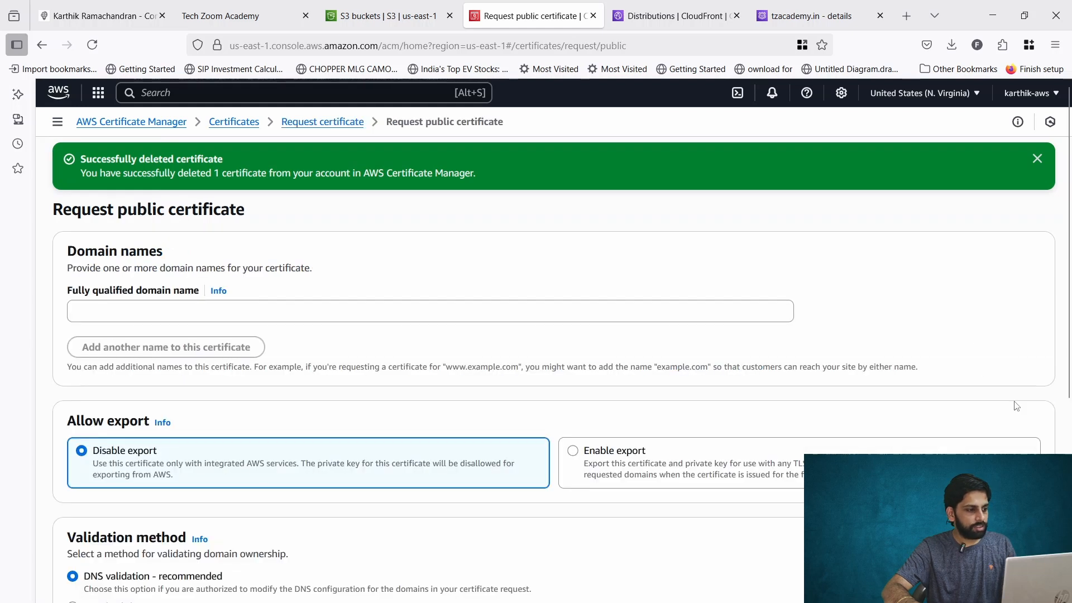
{"action": "left_click", "coordinate": [278, 308]}
{"action": "type", "text": "t"}
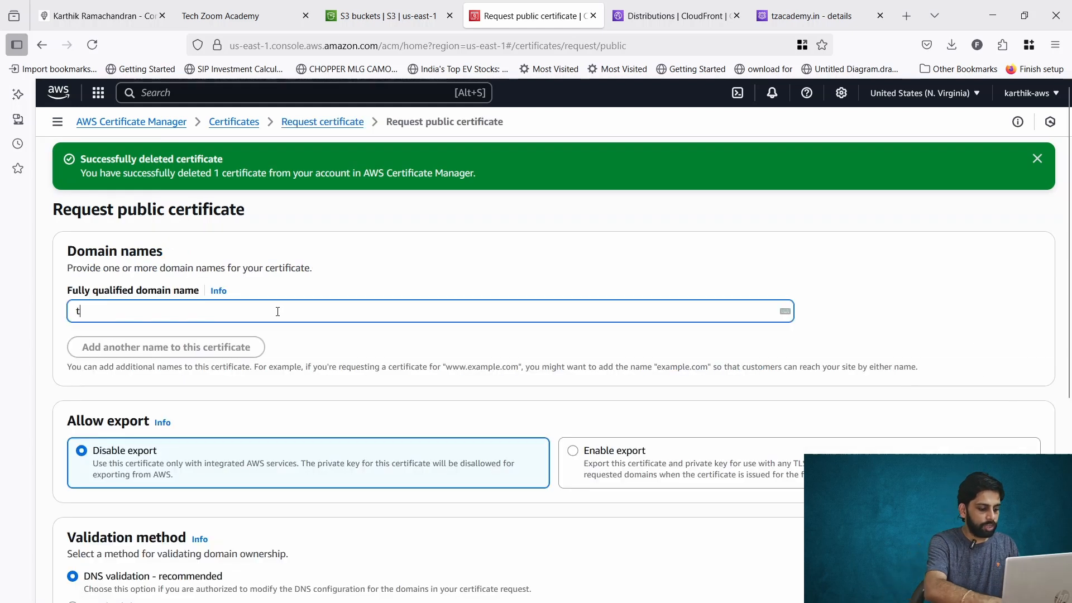
{"action": "type", "text": "zacademy"}
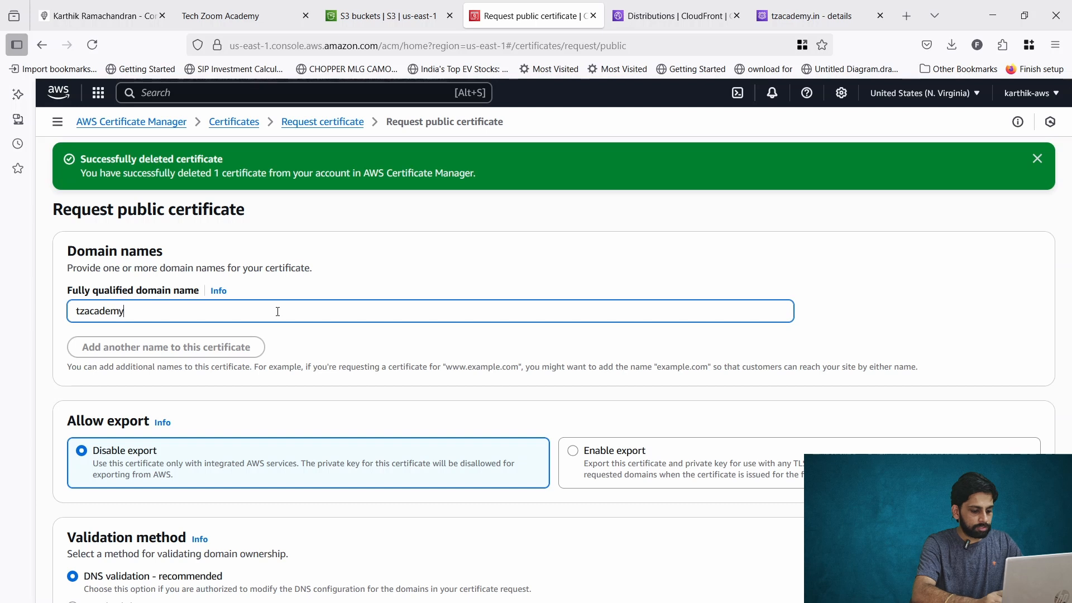
{"action": "type", "text": ".in"}
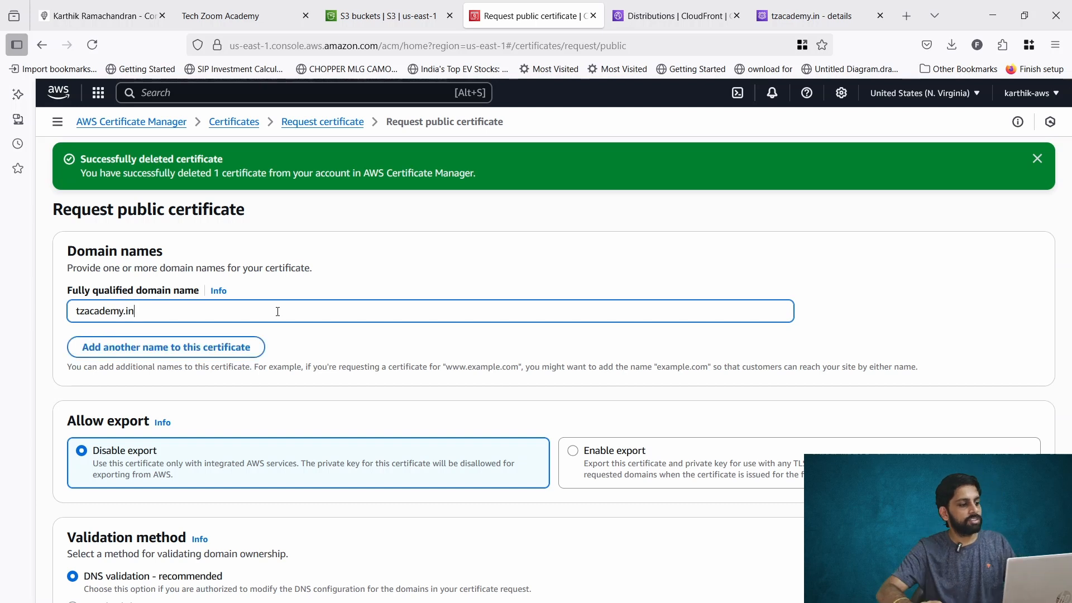
Keep the certificate's export option set to Disable export.
{"action": "scroll", "coordinate": [433, 376], "scroll_direction": "down", "scroll_amount": 3}
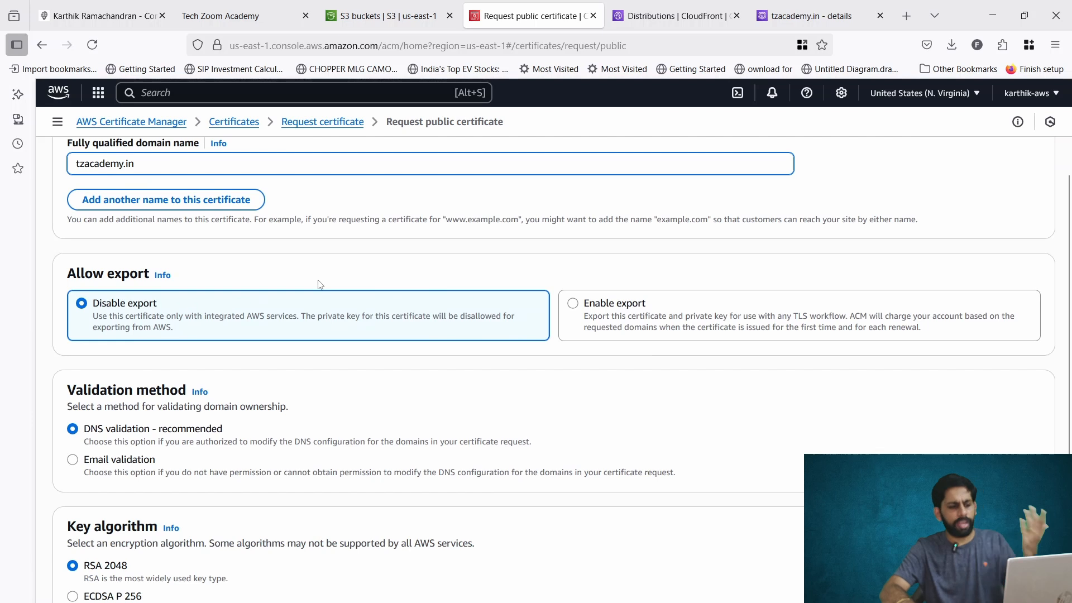
{"action": "left_click", "coordinate": [576, 308]}
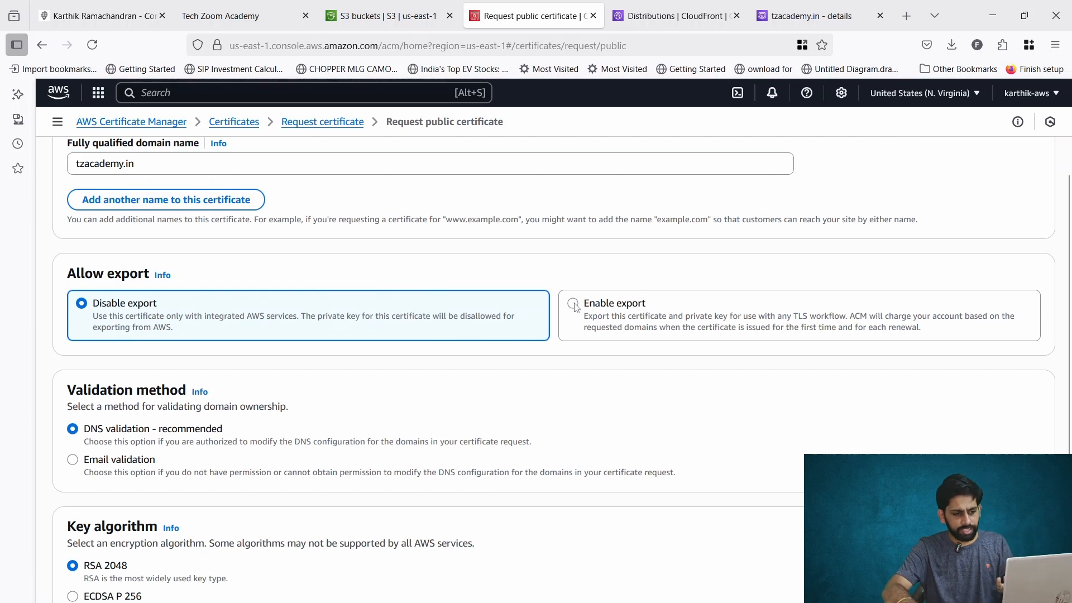
{"action": "left_click", "coordinate": [445, 320]}
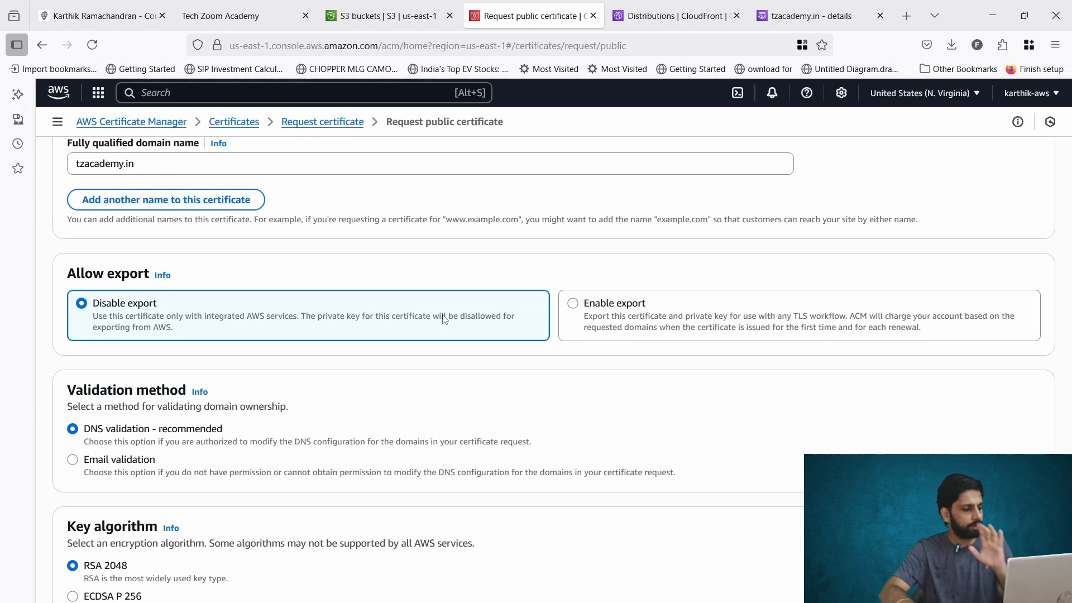
Choose DNS validation with the RSA 2048 key algorithm and submit the certificate request.
{"action": "scroll", "coordinate": [445, 315], "scroll_direction": "down", "scroll_amount": 1}
{"action": "scroll", "coordinate": [230, 337], "scroll_direction": "down", "scroll_amount": 1}
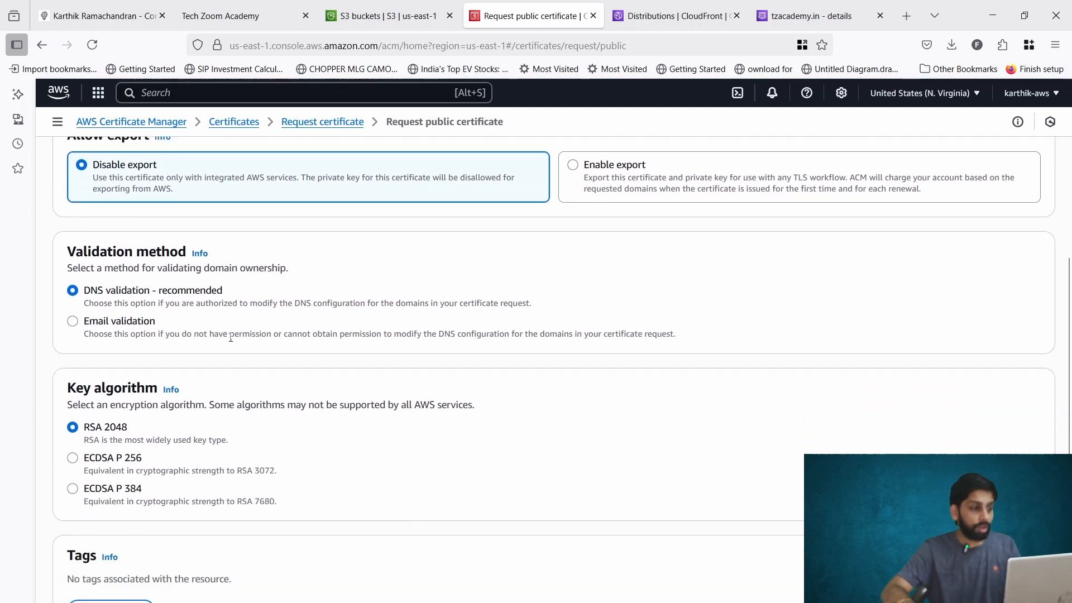
{"action": "scroll", "coordinate": [231, 337], "scroll_direction": "down", "scroll_amount": 1}
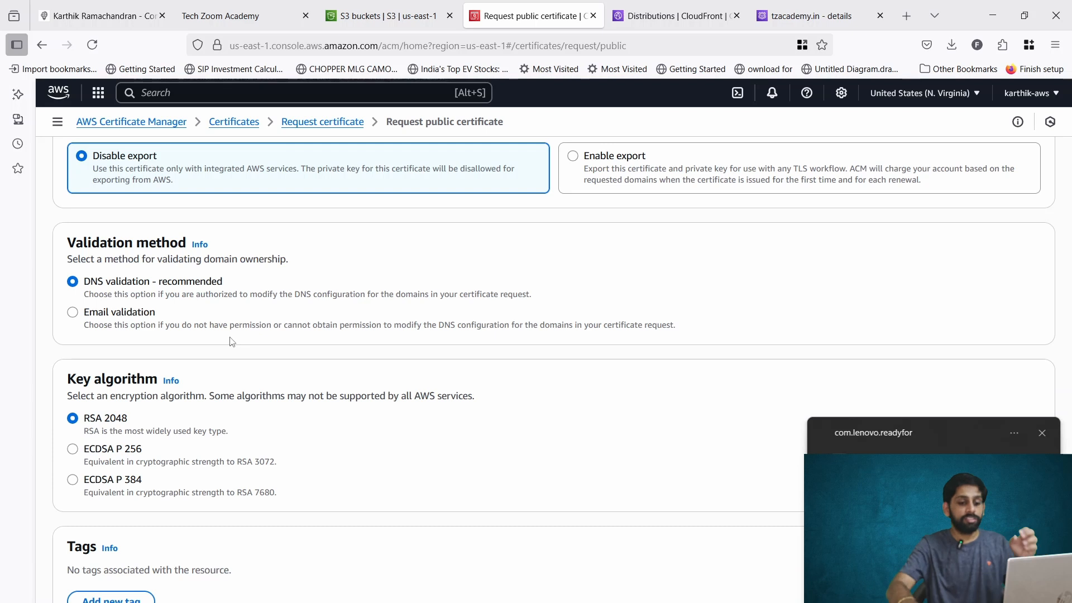
{"action": "left_click", "coordinate": [1041, 431]}
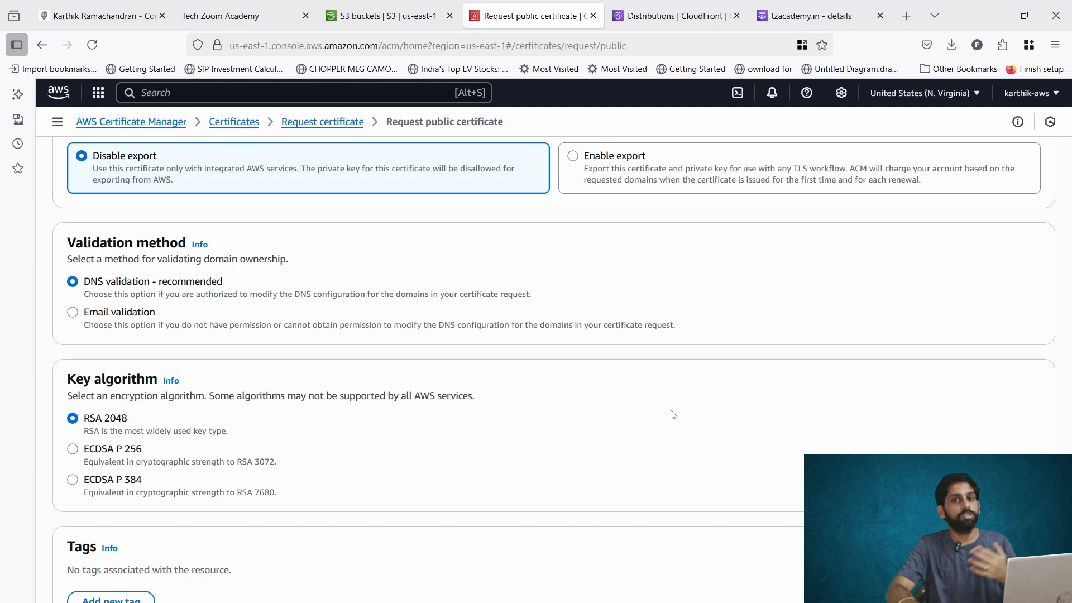
{"action": "left_click", "coordinate": [119, 313]}
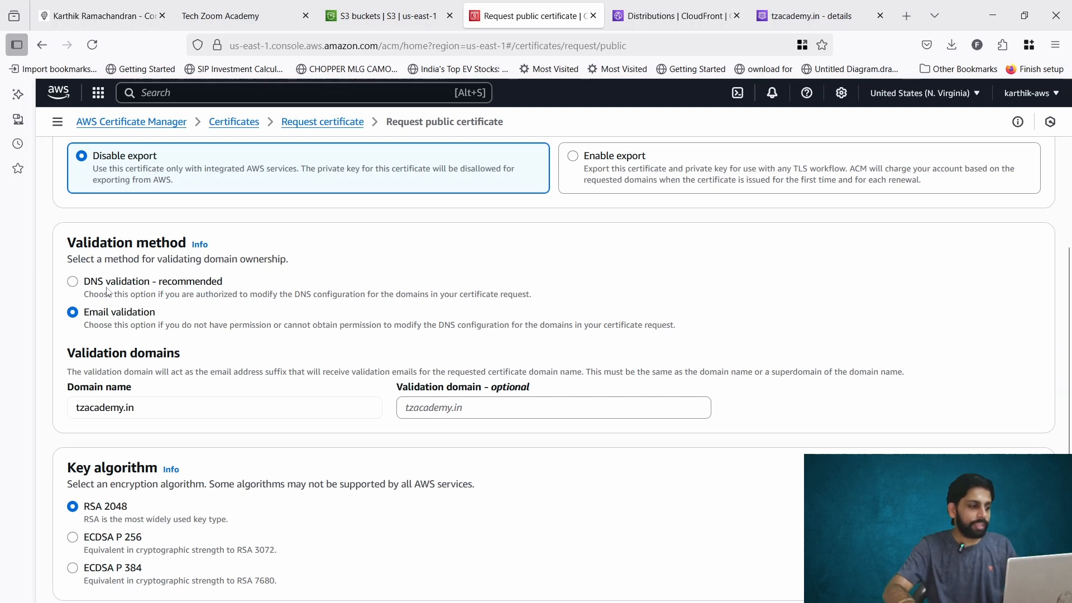
{"action": "left_click", "coordinate": [77, 284]}
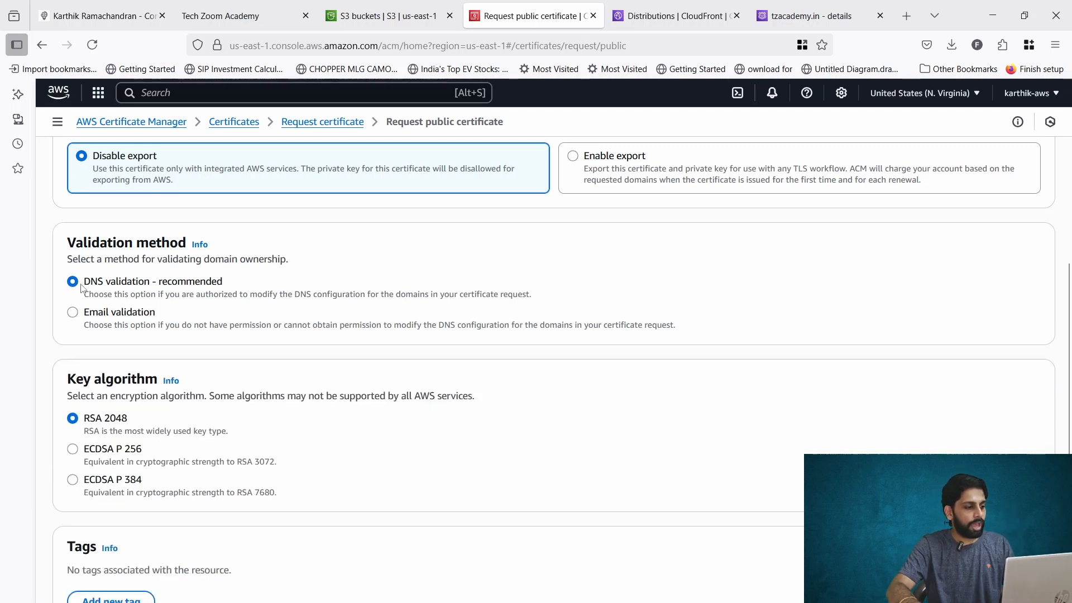
{"action": "scroll", "coordinate": [323, 343], "scroll_direction": "down", "scroll_amount": 3}
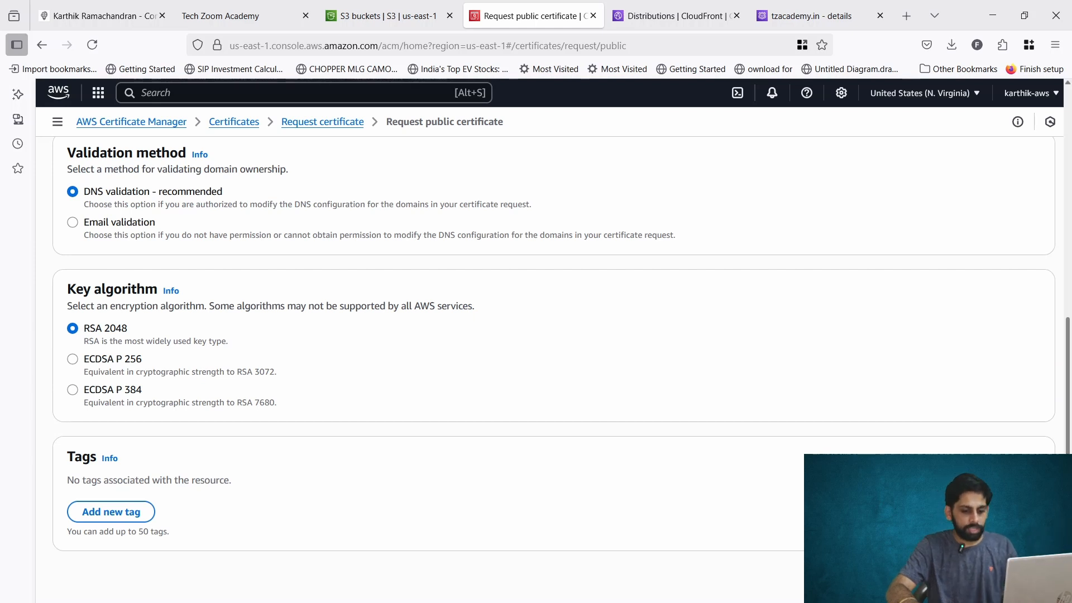
{"action": "left_click", "coordinate": [1026, 575]}
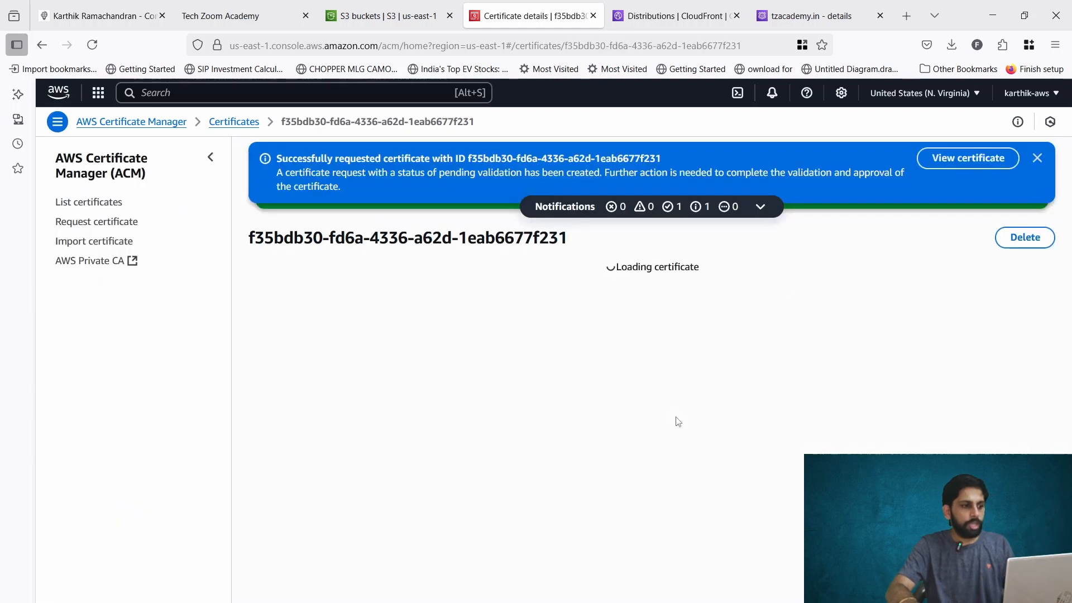
{"action": "left_click", "coordinate": [1037, 158]}
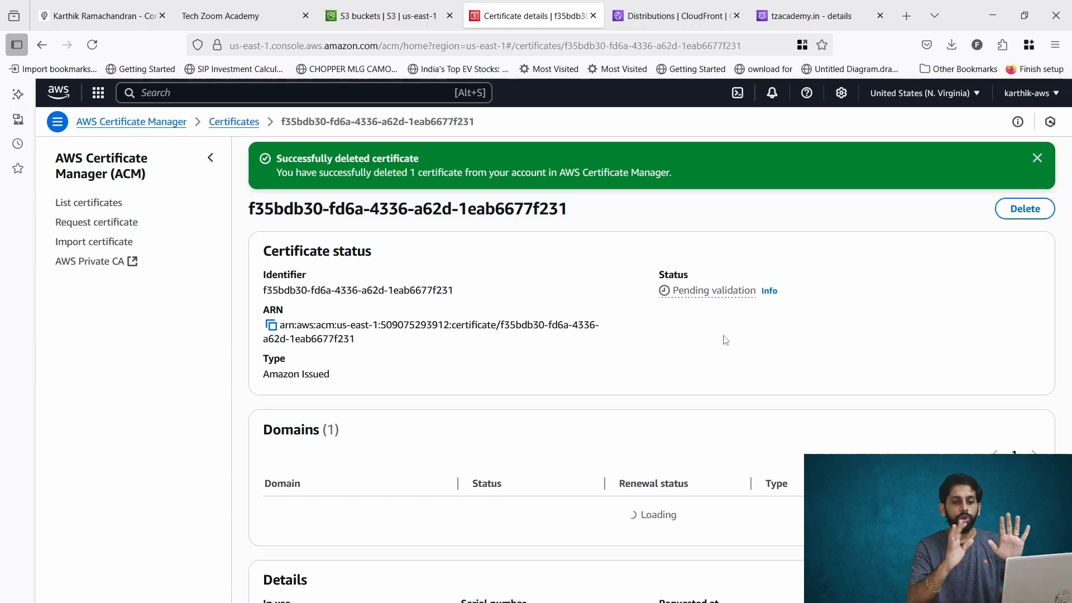
Refresh the certificate's page and examine its status, domain validation and details.
{"action": "key", "text": "F5"}
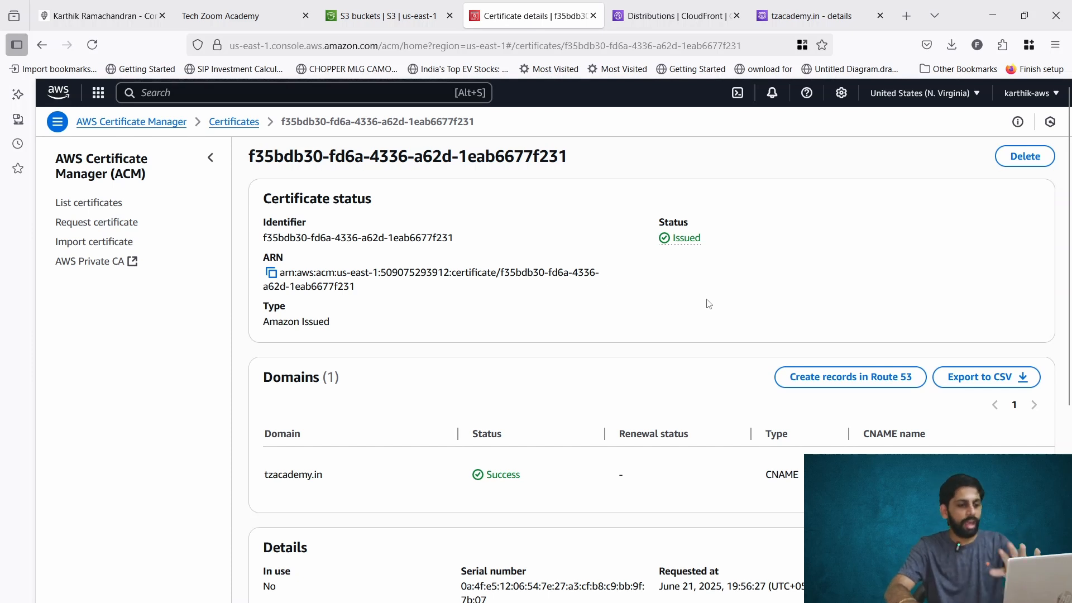
{"action": "scroll", "coordinate": [708, 304], "scroll_direction": "down", "scroll_amount": 5}
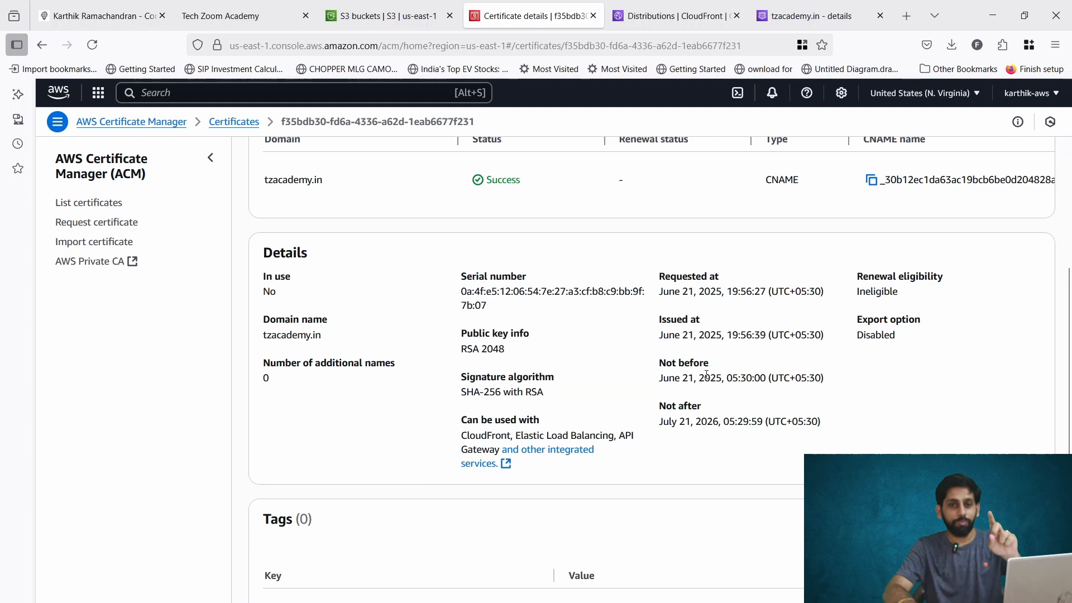
{"action": "scroll", "coordinate": [708, 374], "scroll_direction": "up", "scroll_amount": 3}
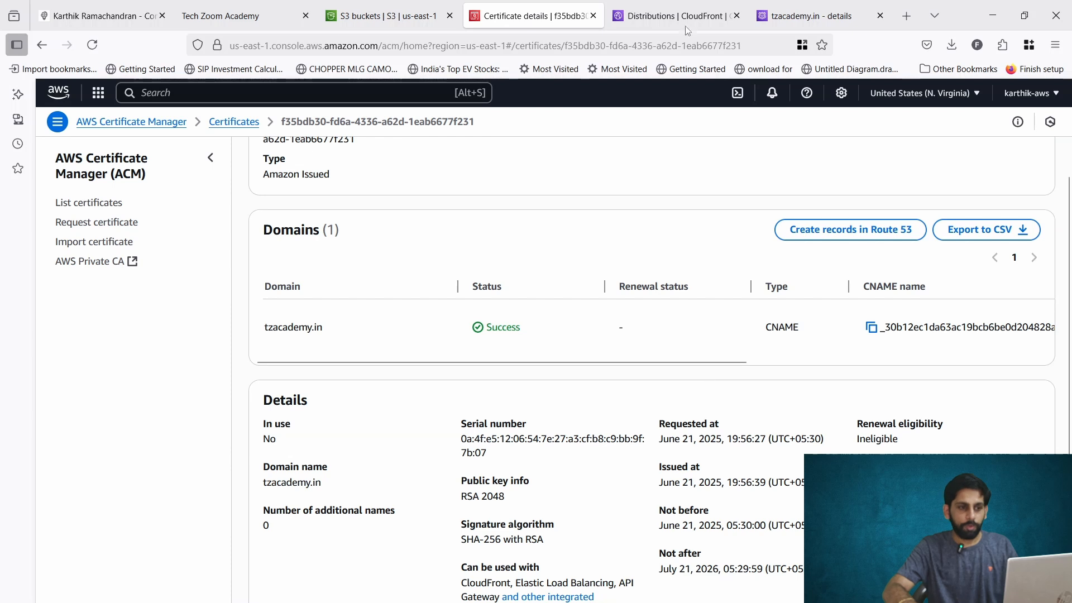
Start a new CloudFront distribution named "tzacademy dist" for a single website or app.
{"action": "left_click", "coordinate": [682, 5]}
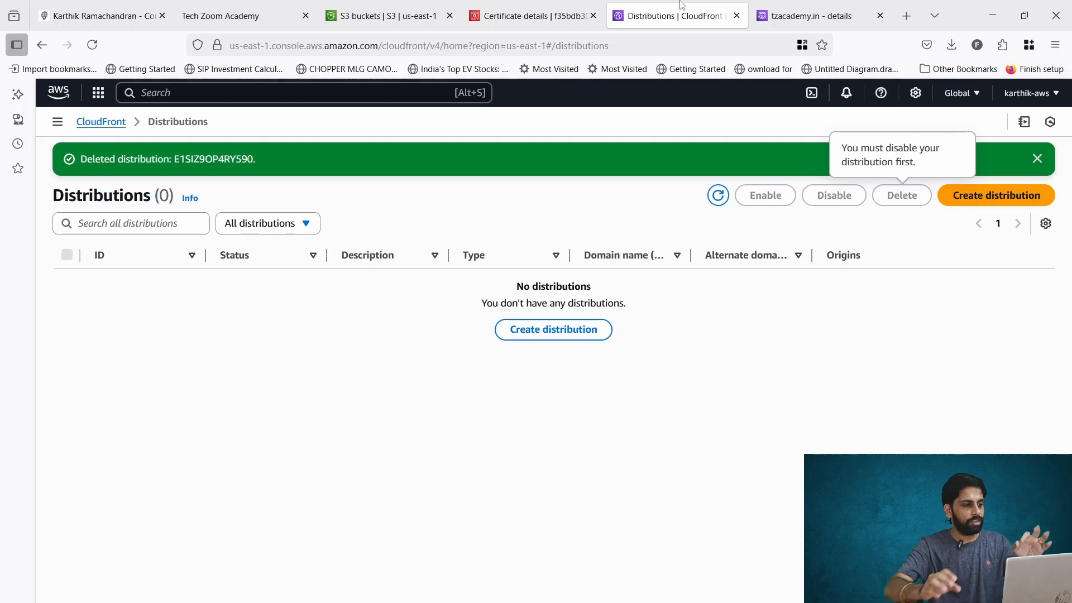
{"action": "left_click", "coordinate": [546, 334]}
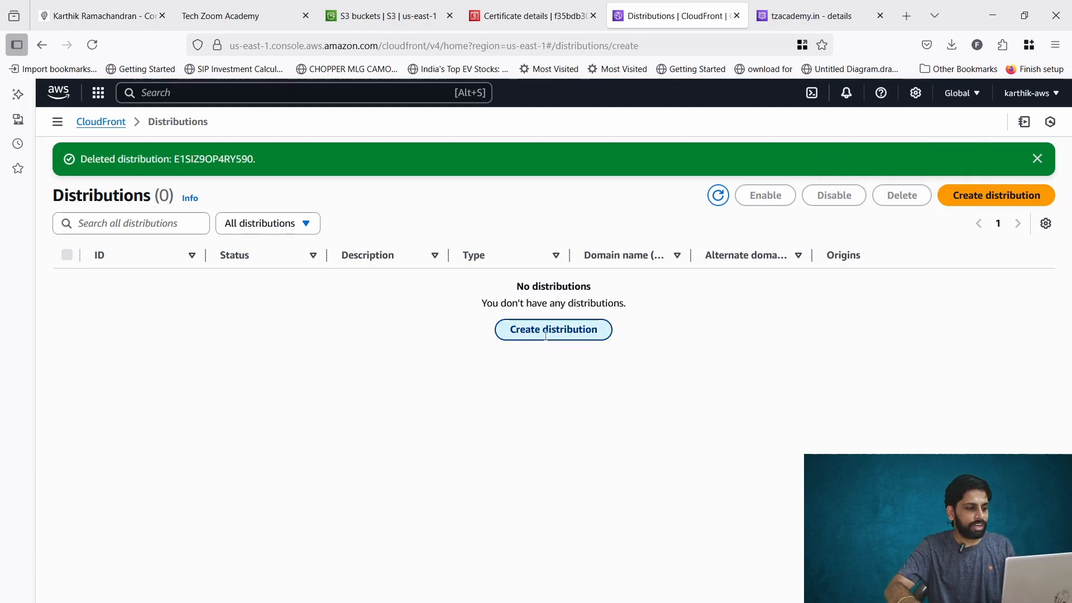
{"action": "left_click", "coordinate": [461, 327]}
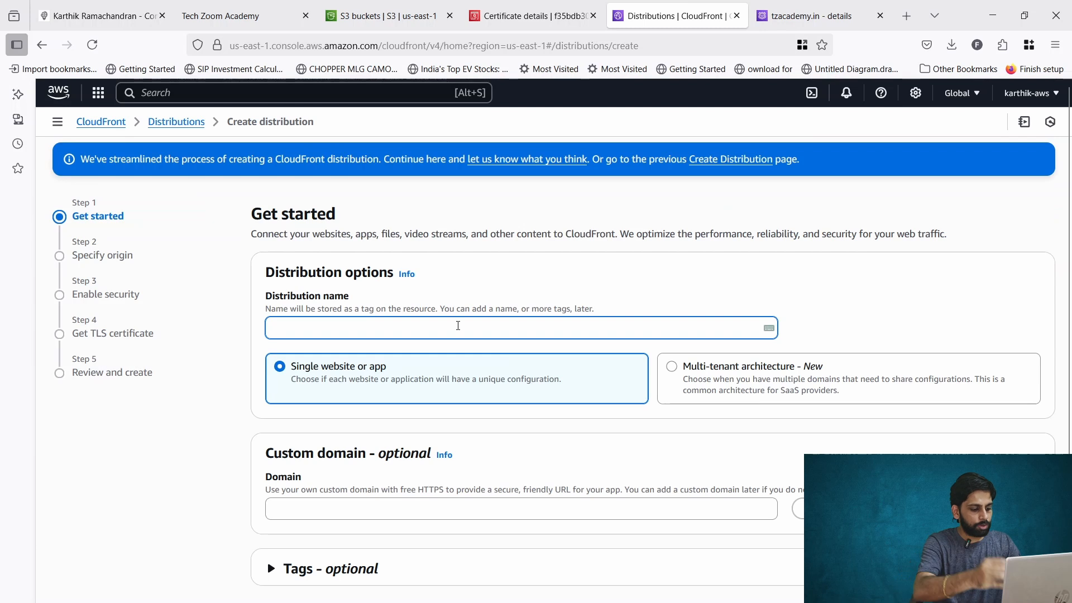
{"action": "type", "text": "tzacademy "}
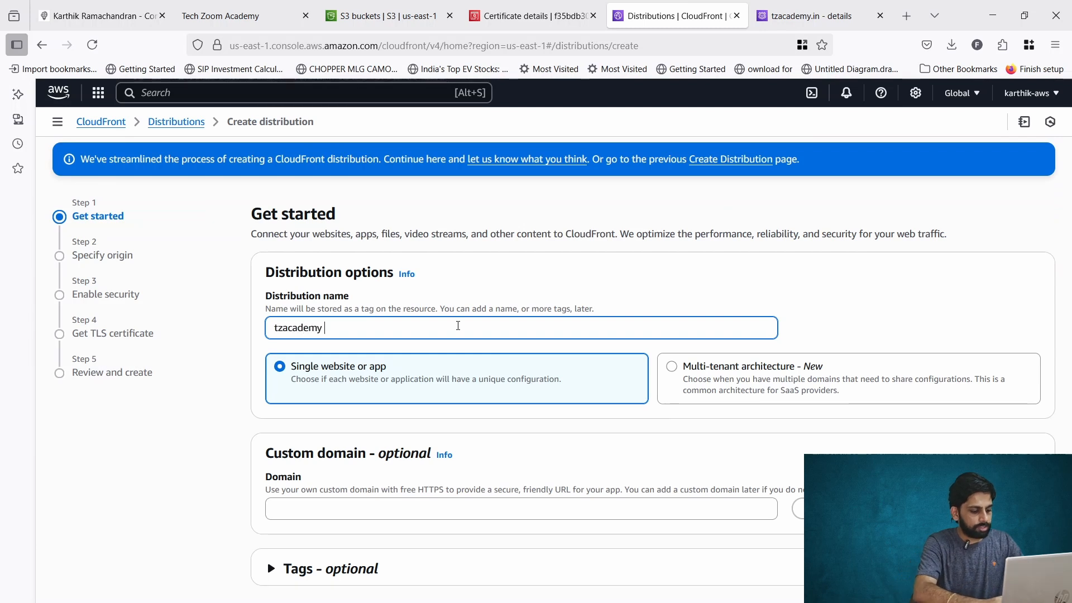
{"action": "type", "text": "dist"}
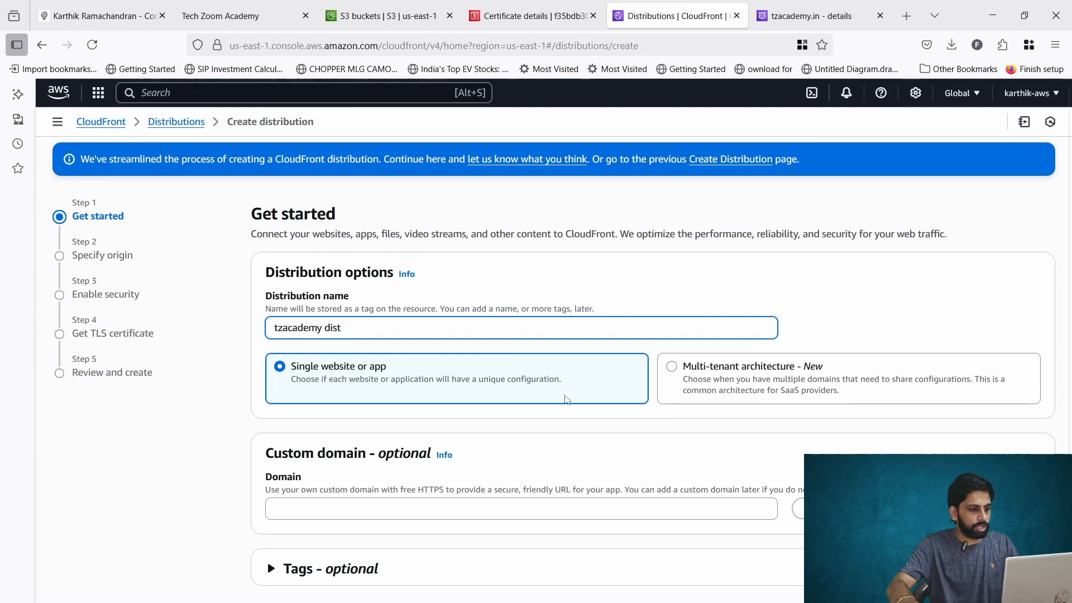
Set the distribution's custom domain to tzacademy.in, check the domain, and continue to the origin settings.
{"action": "scroll", "coordinate": [558, 401], "scroll_direction": "down", "scroll_amount": 1}
{"action": "left_click", "coordinate": [457, 481]}
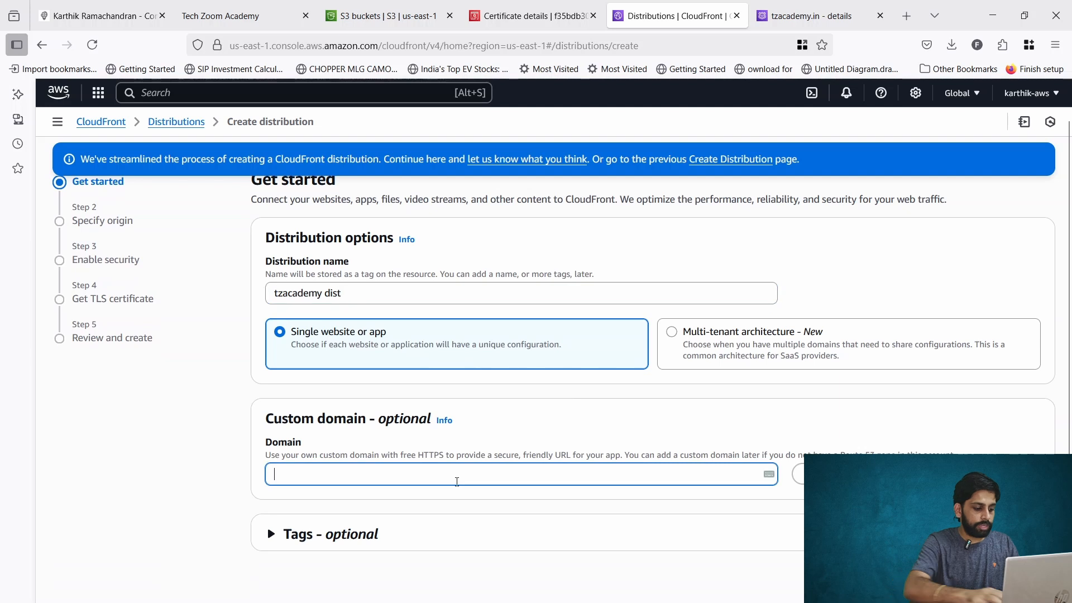
{"action": "type", "text": "tz"}
{"action": "key", "text": "Num_Lock"}
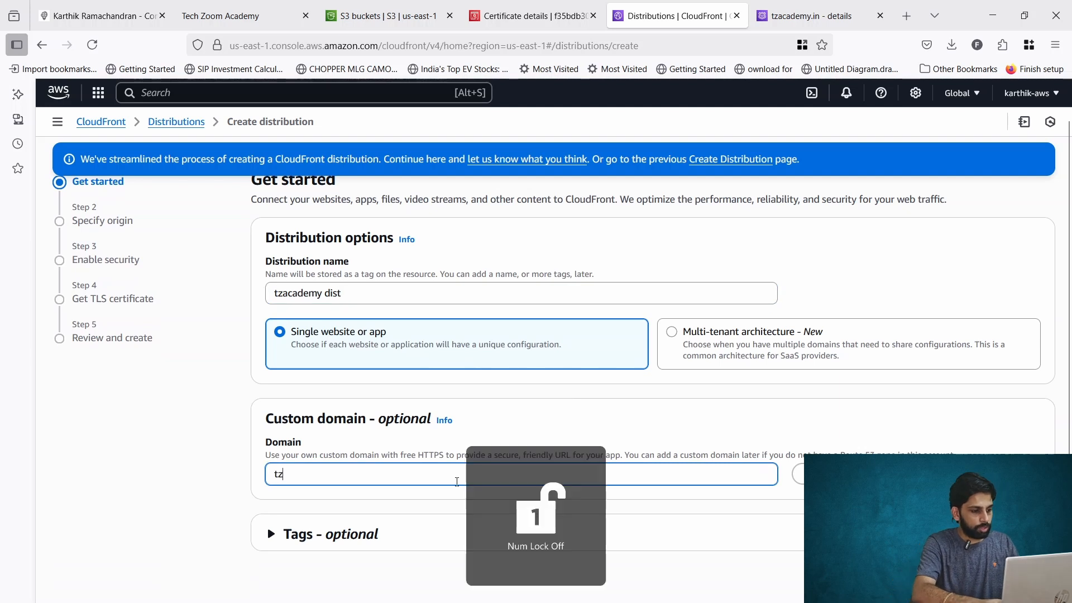
{"action": "type", "text": "zacademy"}
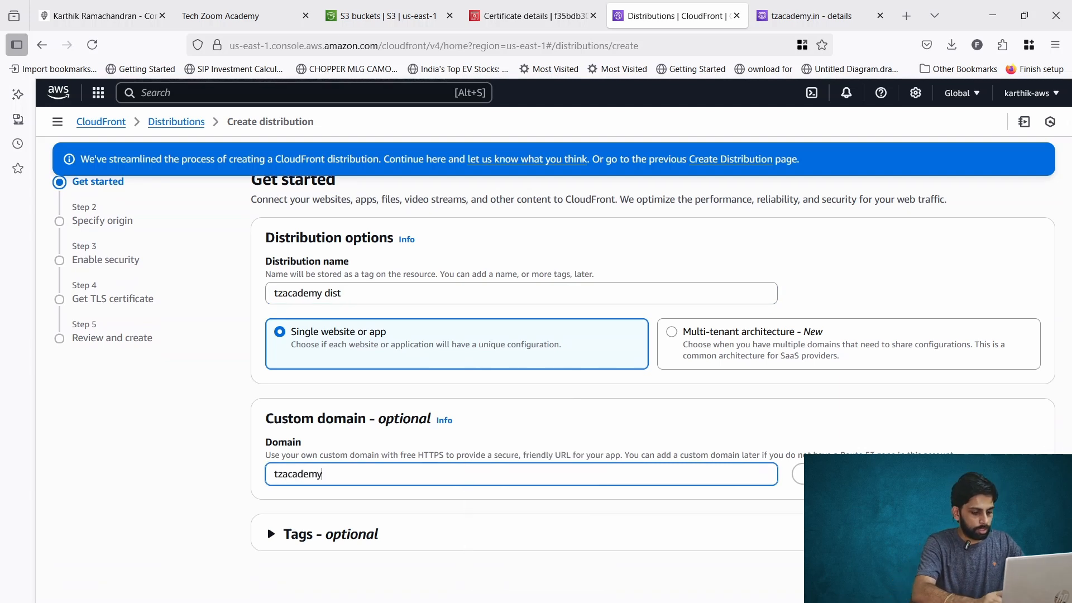
{"action": "type", "text": ".in"}
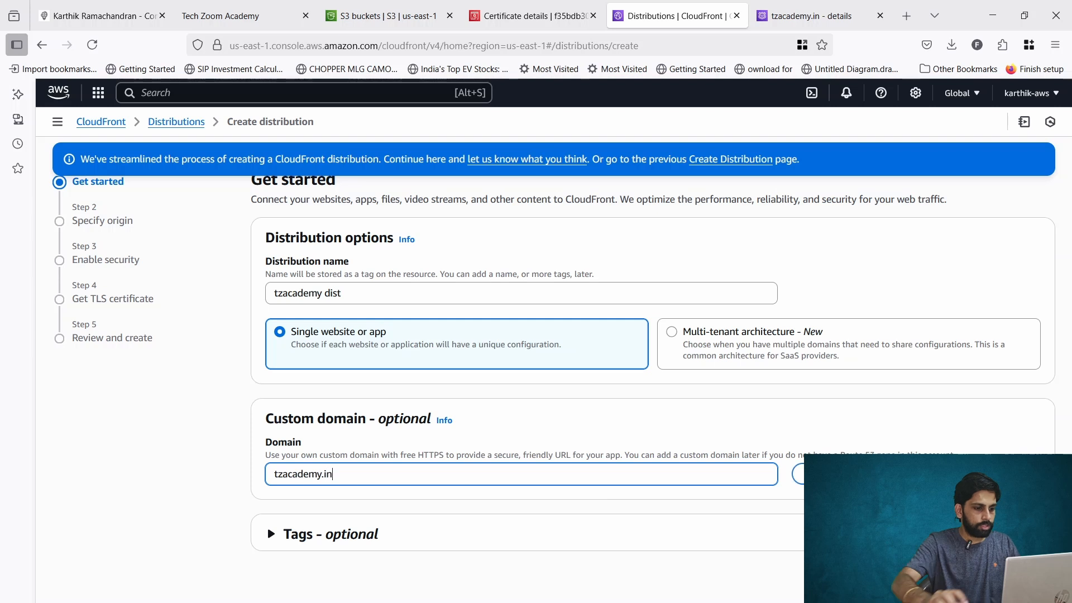
{"action": "left_click", "coordinate": [833, 473]}
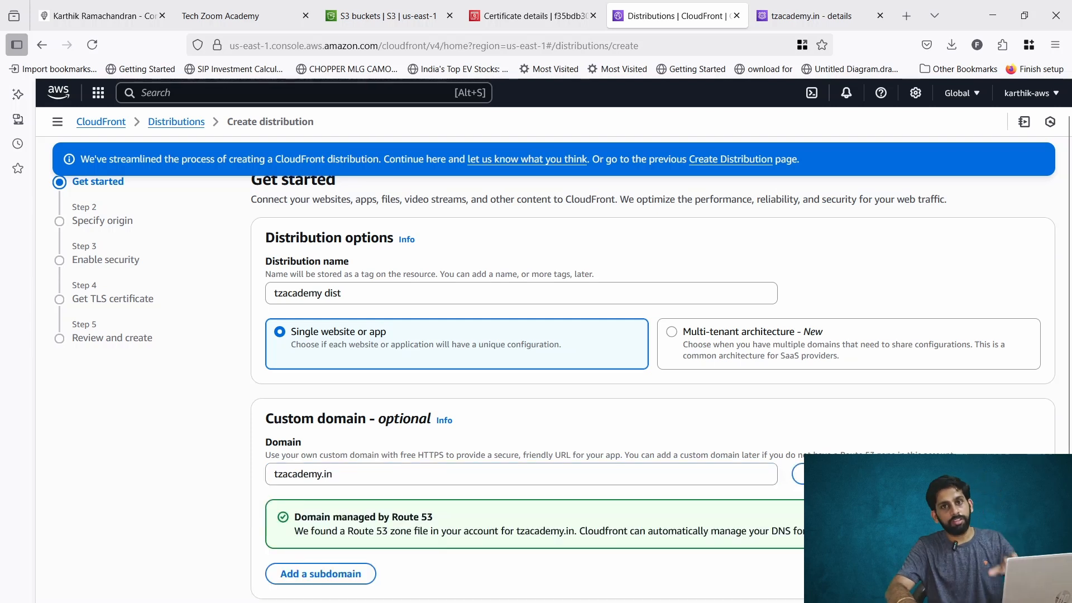
{"action": "scroll", "coordinate": [535, 369], "scroll_direction": "down", "scroll_amount": 2}
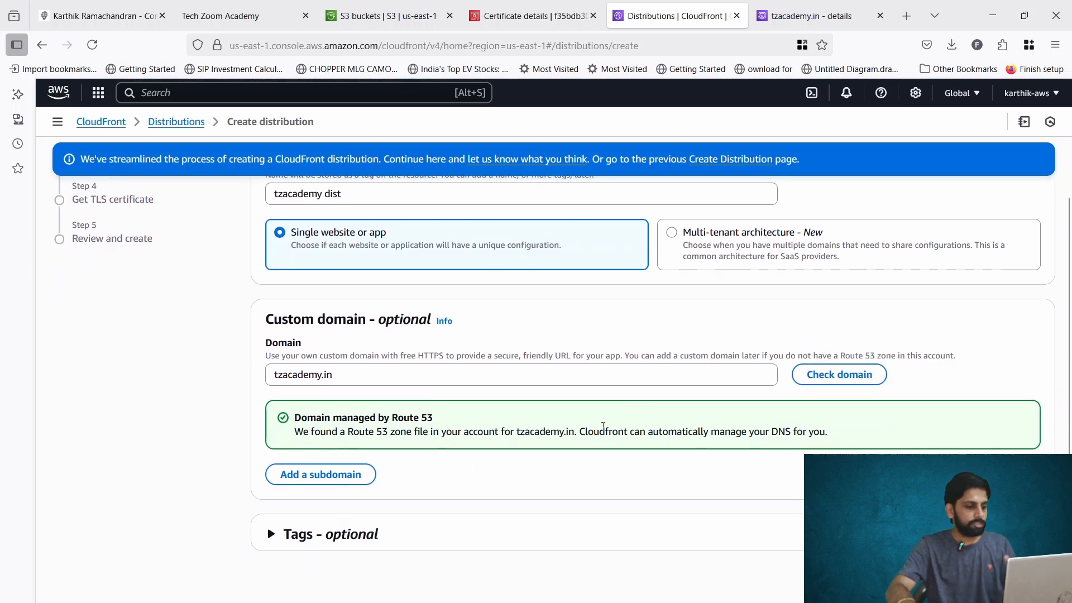
{"action": "left_click", "coordinate": [1032, 576]}
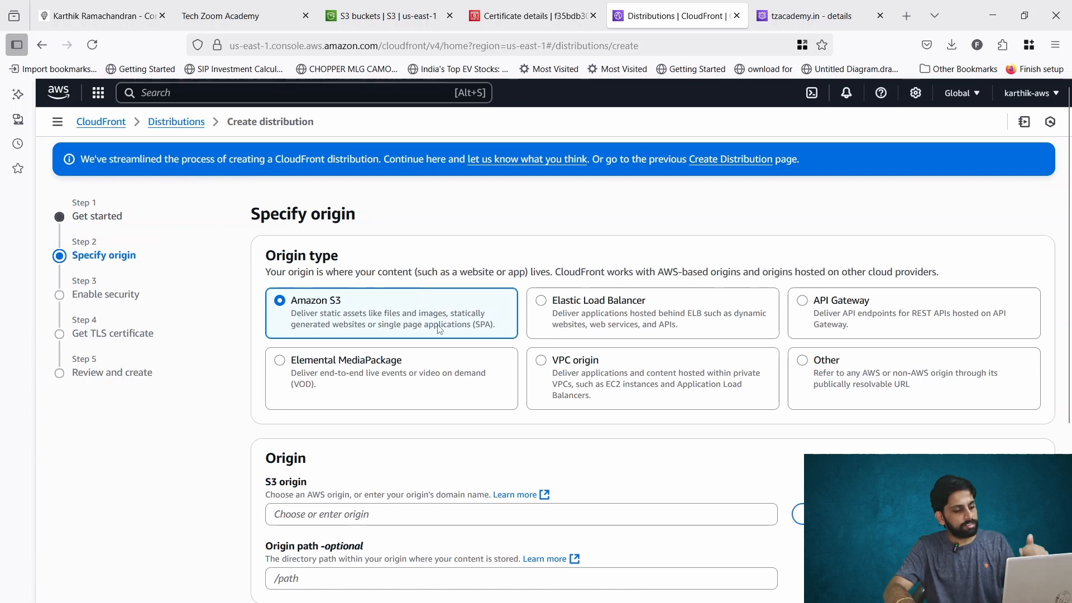
Copy the bucket website endpoint from the static website hosting properties of the tzacademy.in S3 bucket.
{"action": "scroll", "coordinate": [442, 330], "scroll_direction": "down", "scroll_amount": 3}
{"action": "left_click", "coordinate": [382, 376]}
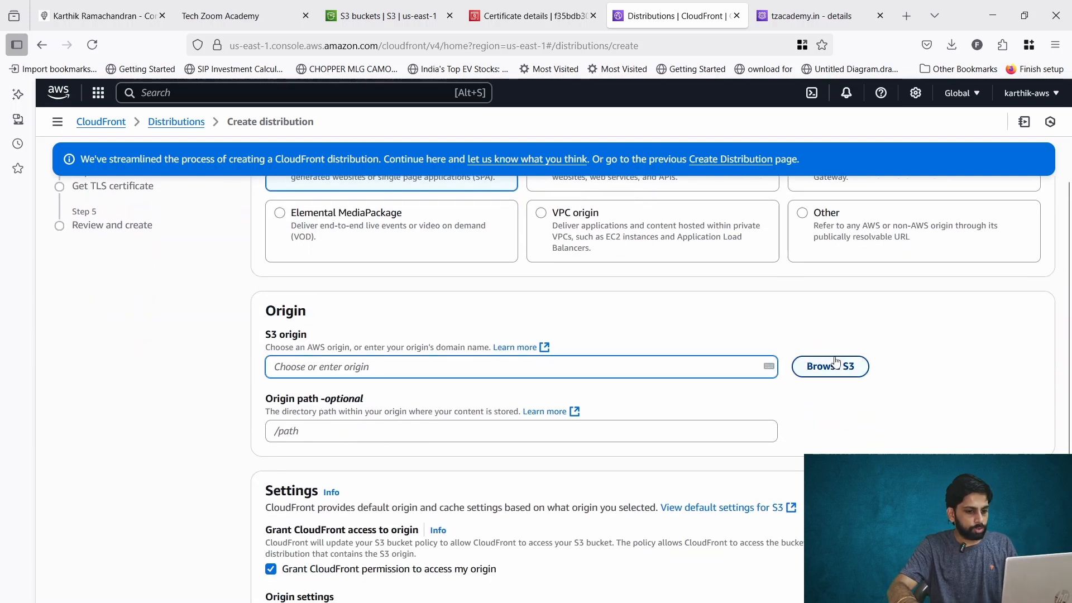
{"action": "left_click", "coordinate": [370, 5]}
{"action": "left_click", "coordinate": [135, 424]}
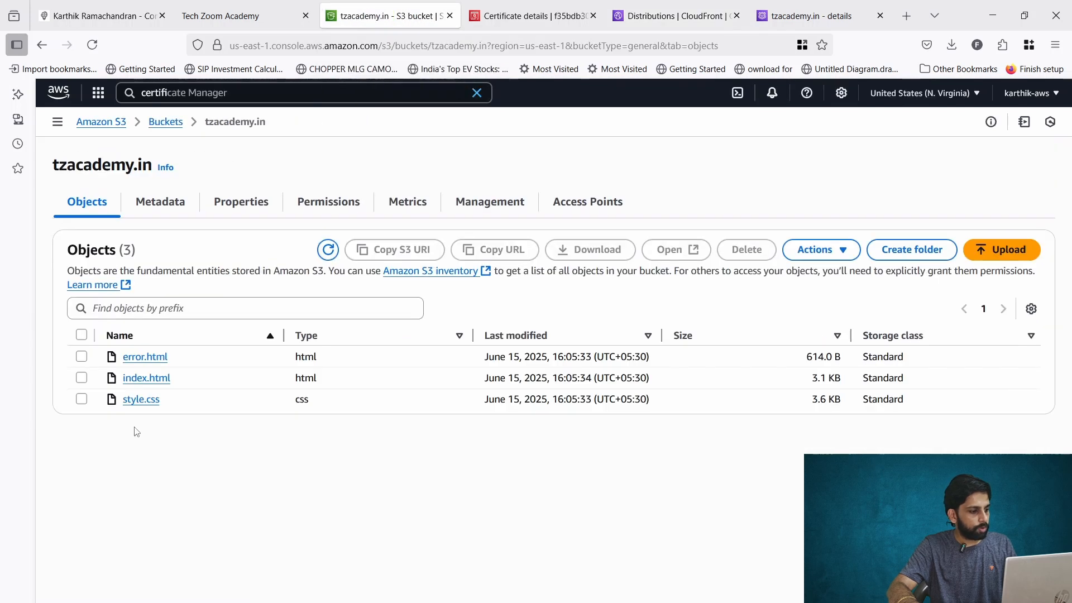
{"action": "left_click", "coordinate": [233, 207]}
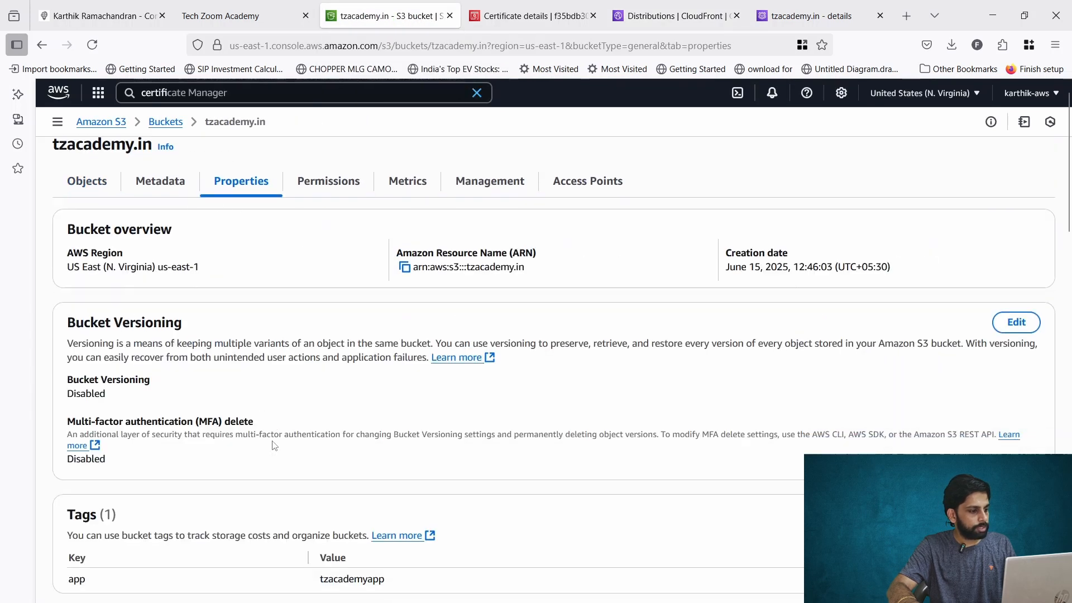
{"action": "scroll", "coordinate": [277, 442], "scroll_direction": "down", "scroll_amount": 20}
{"action": "scroll", "coordinate": [277, 443], "scroll_direction": "down", "scroll_amount": 2}
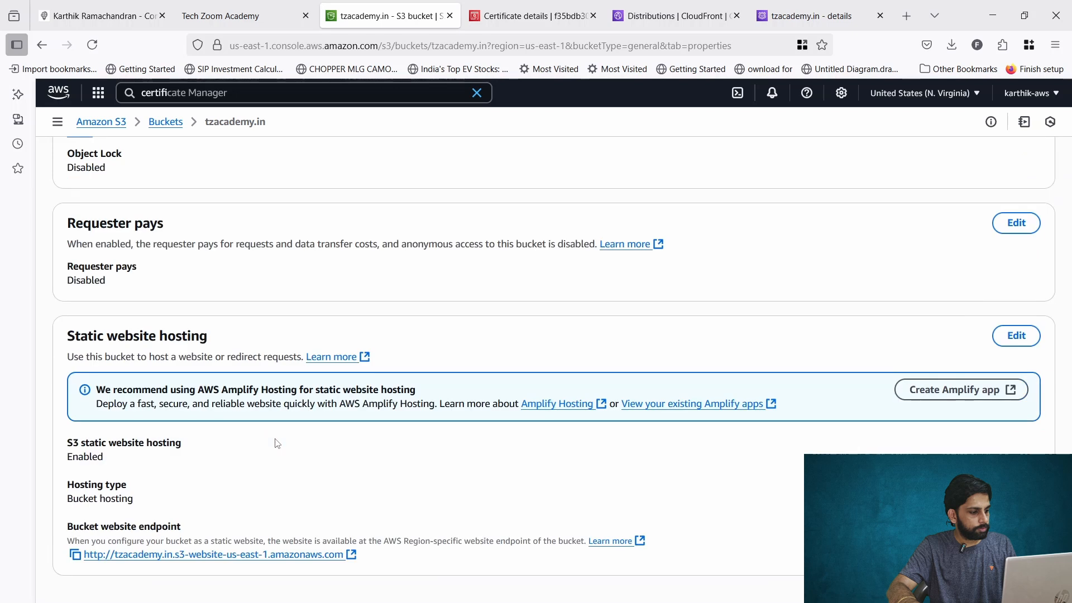
{"action": "left_click", "coordinate": [74, 555]}
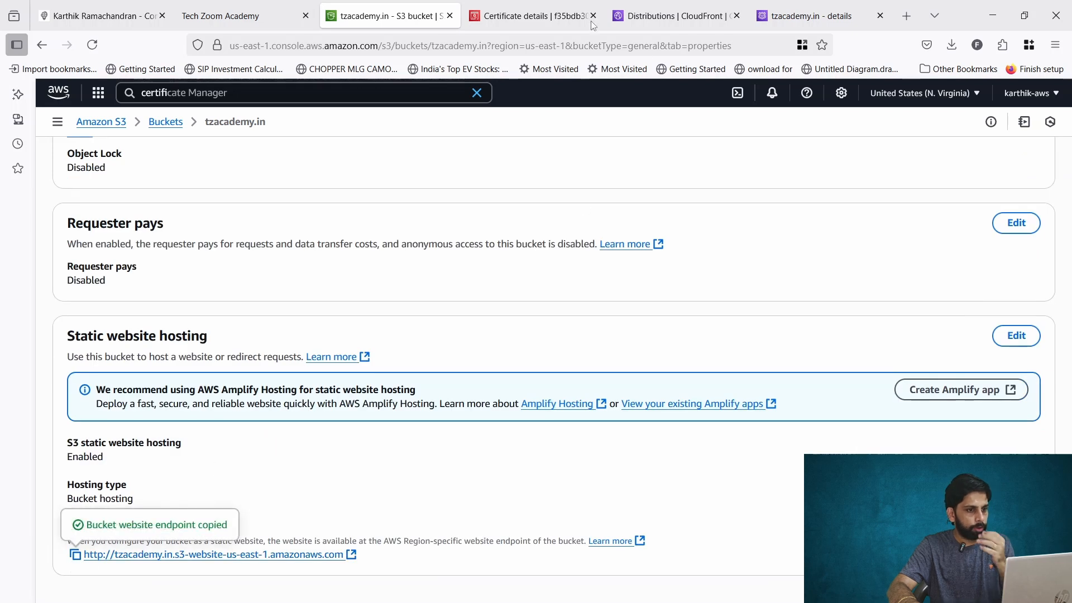
{"action": "left_click", "coordinate": [628, 14]}
{"action": "key", "text": "ctrl+v"}
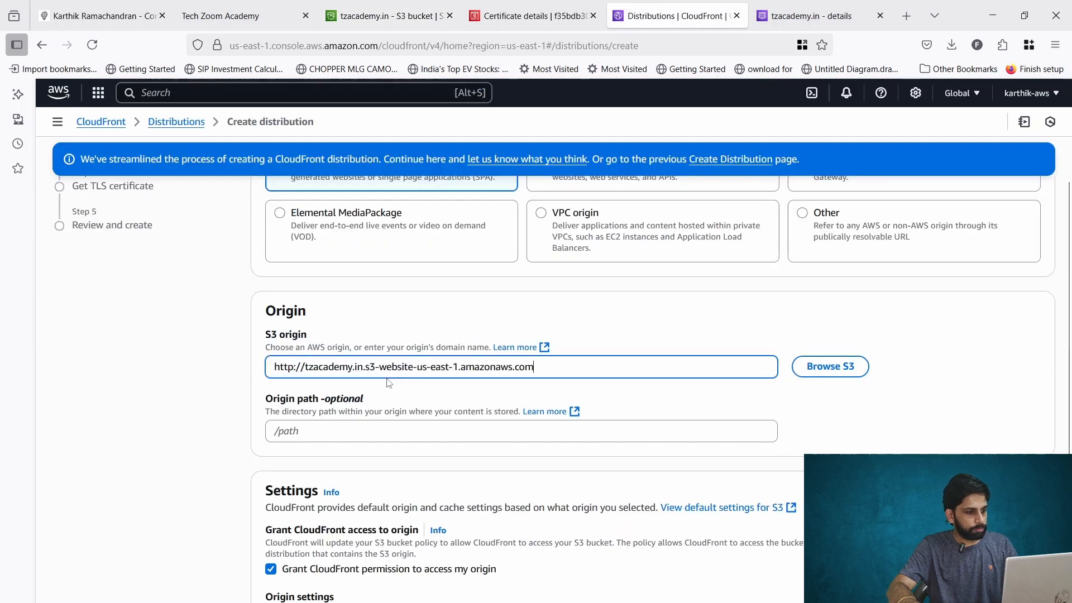
{"action": "left_click", "coordinate": [460, 402]}
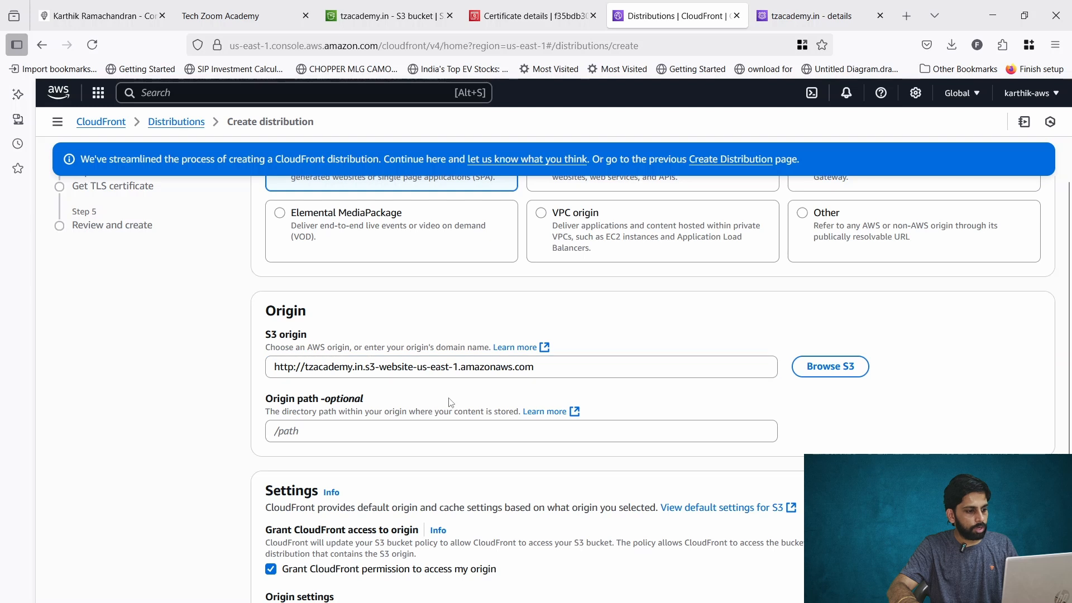
{"action": "scroll", "coordinate": [381, 349], "scroll_direction": "down", "scroll_amount": 2}
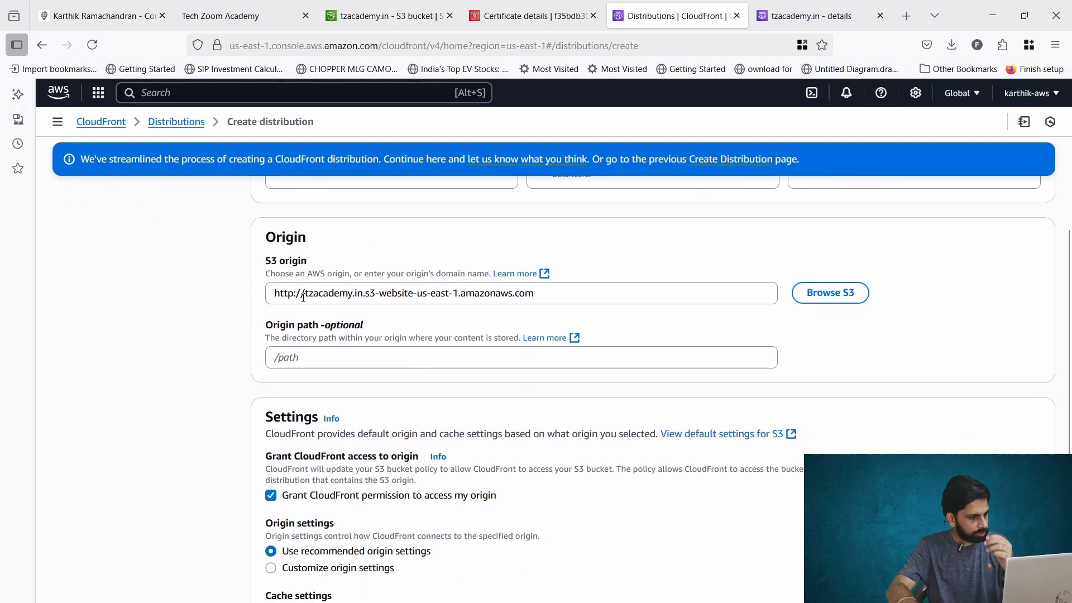
{"action": "left_click_drag", "start_coordinate": [304, 298], "coordinate": [273, 296]}
{"action": "key", "text": "BackSpace"}
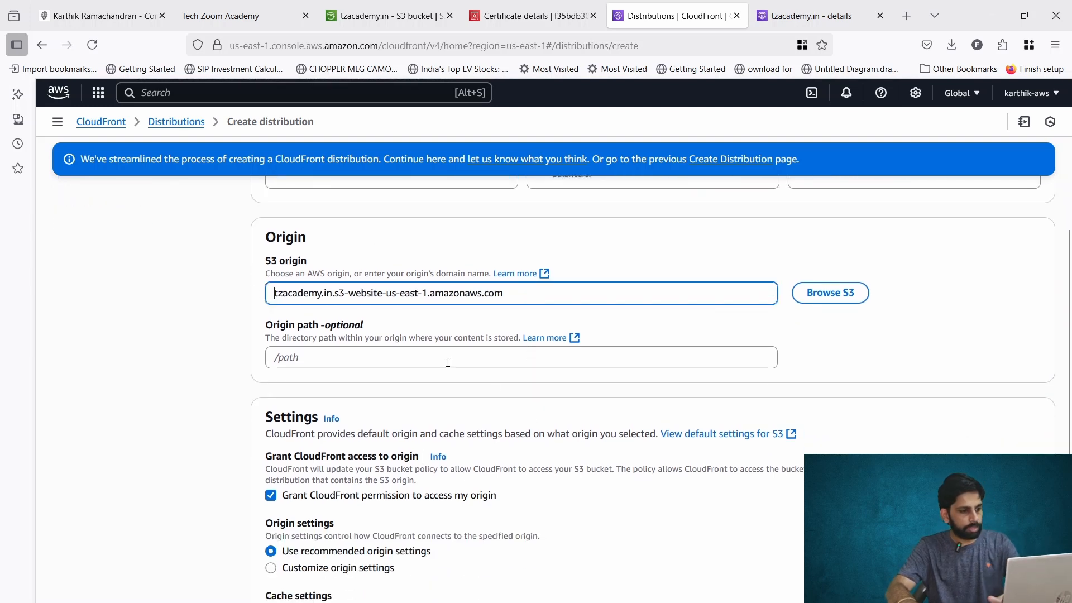
Accept the recommended origin settings and continue to the TLS certificate step without enabling WAF security protections.
{"action": "left_click", "coordinate": [503, 390]}
{"action": "scroll", "coordinate": [503, 393], "scroll_direction": "down", "scroll_amount": 2}
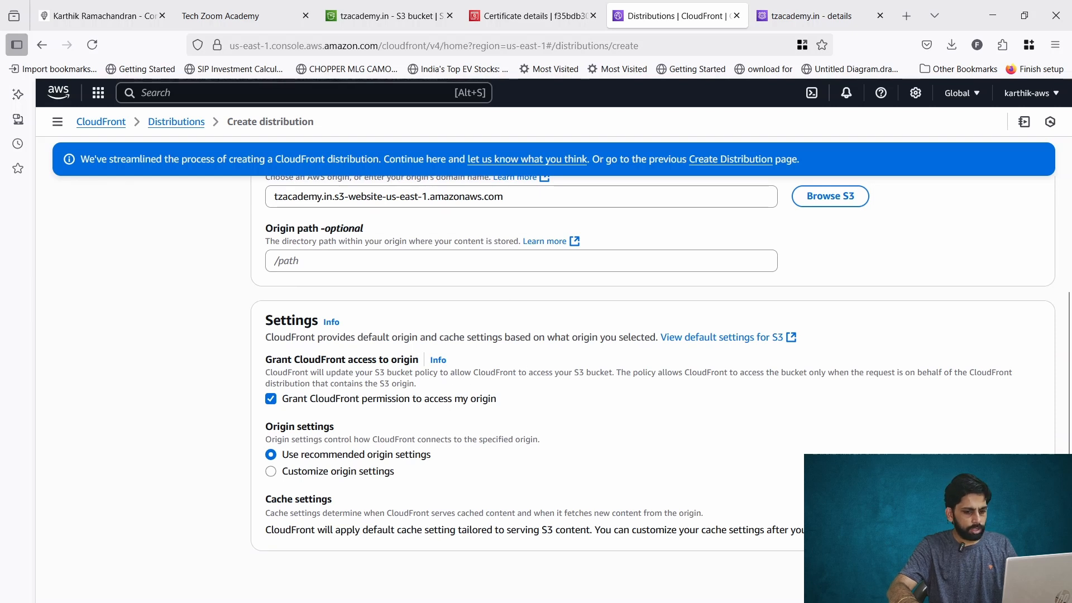
{"action": "left_click", "coordinate": [1032, 576]}
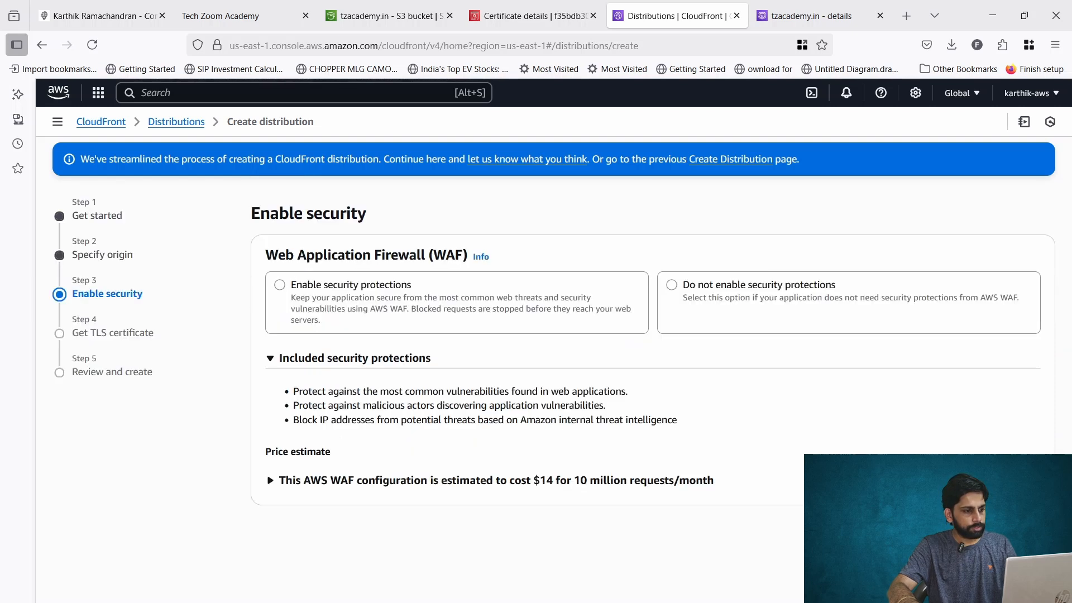
{"action": "left_click", "coordinate": [804, 294]}
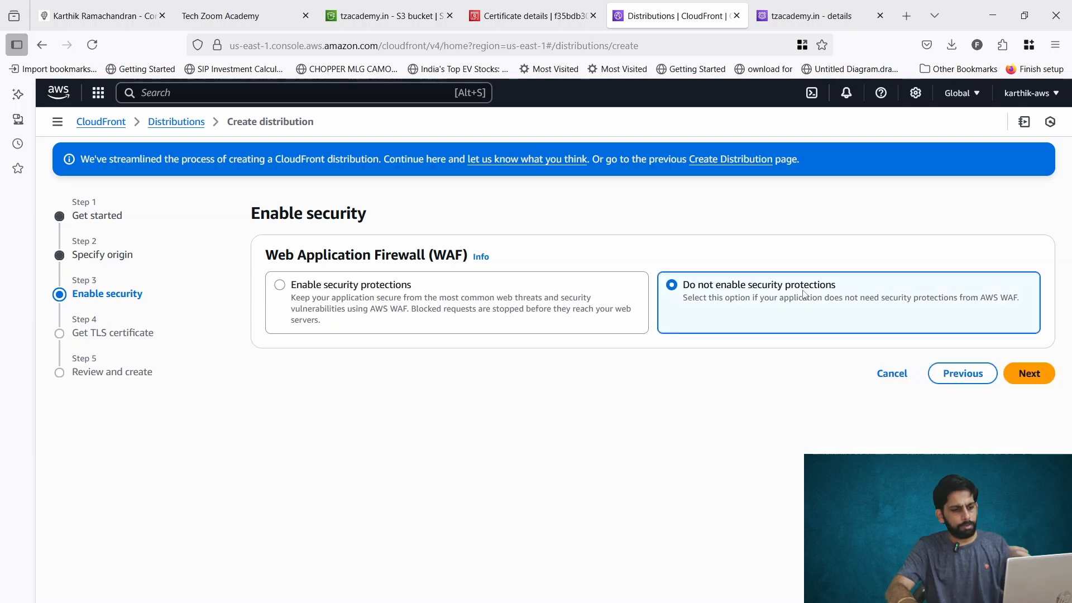
{"action": "left_click", "coordinate": [1046, 378]}
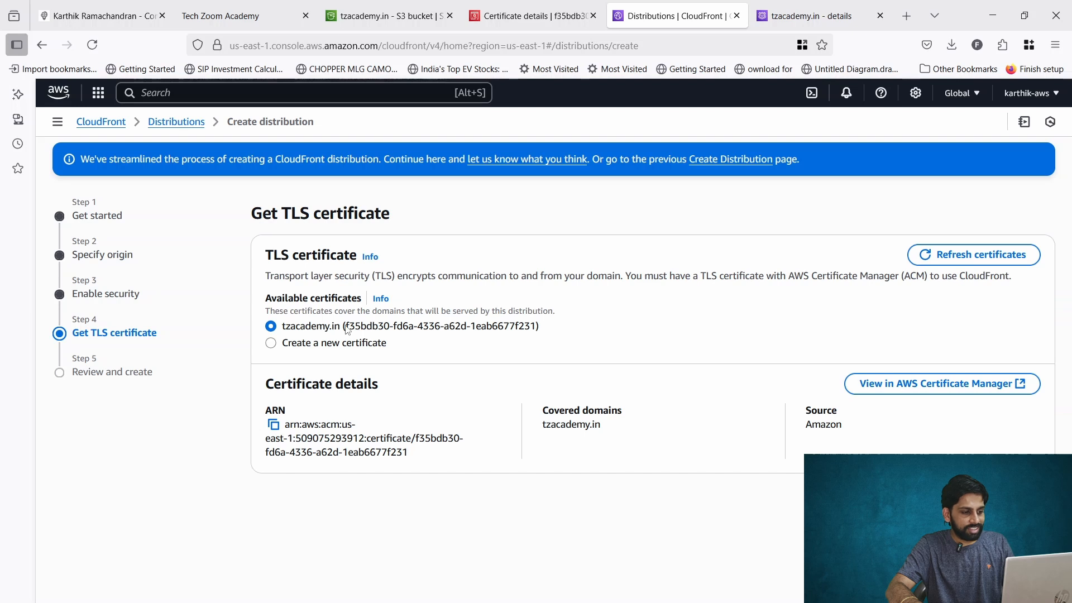
Examine the available tzacademy.in TLS certificate and the option to create a new certificate.
{"action": "left_click_drag", "start_coordinate": [360, 328], "coordinate": [521, 329]}
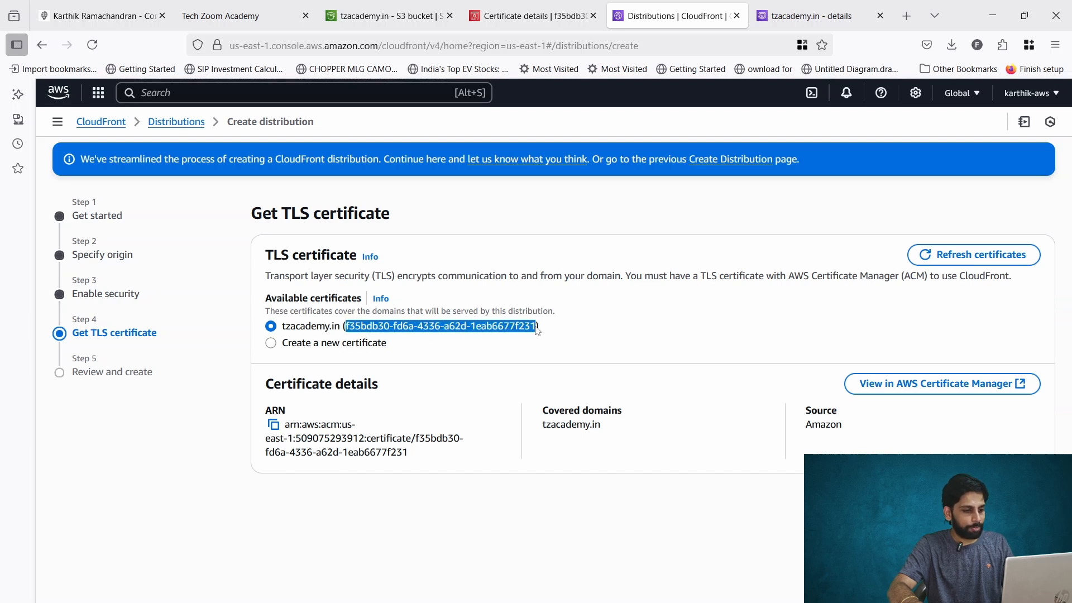
{"action": "left_click", "coordinate": [535, 326]}
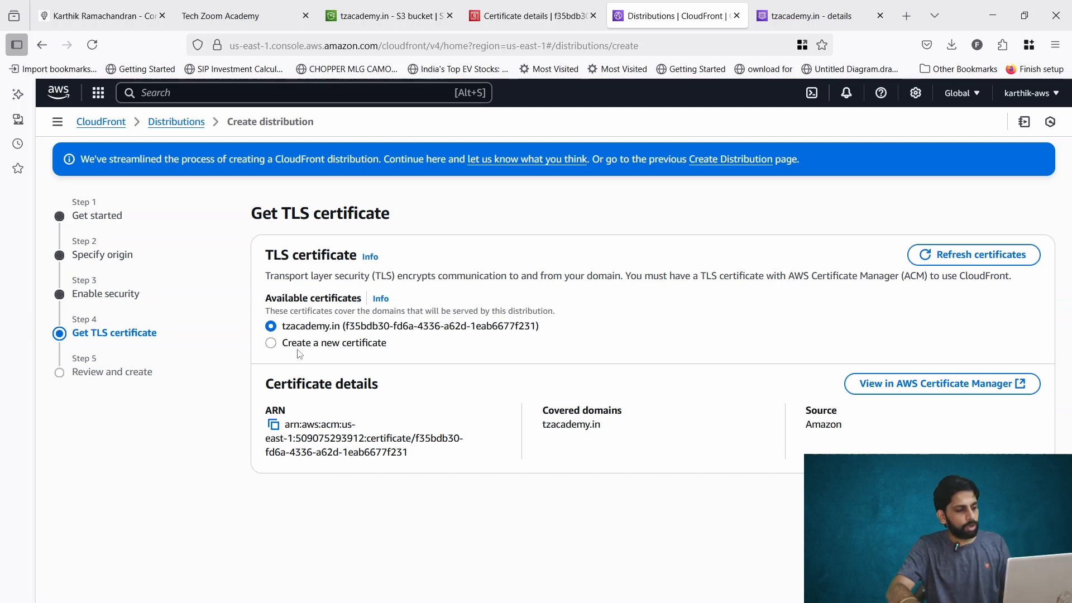
{"action": "left_click", "coordinate": [272, 343]}
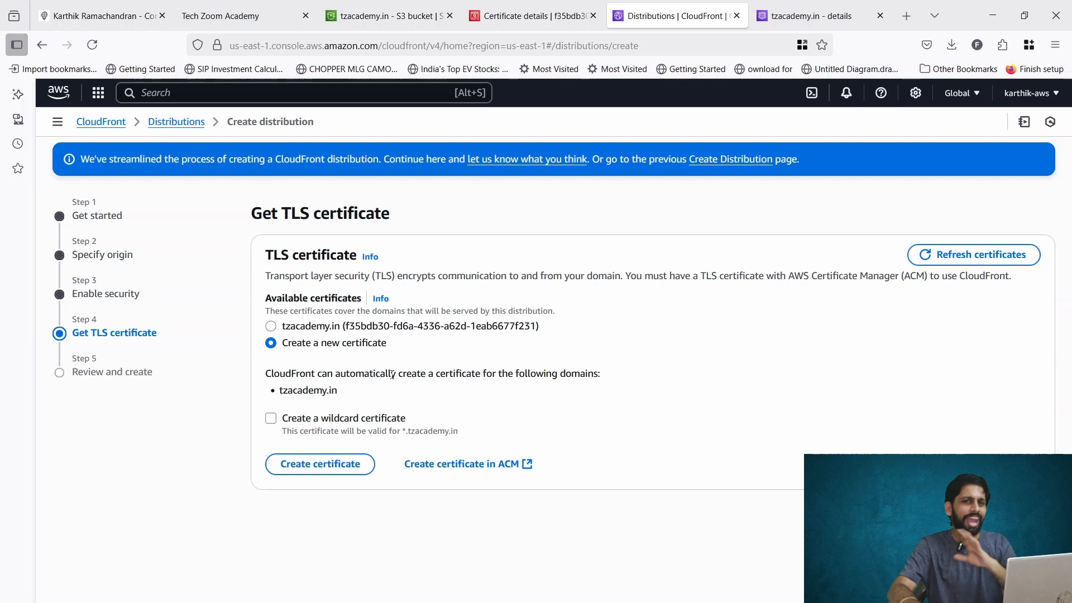
{"action": "left_click", "coordinate": [271, 326]}
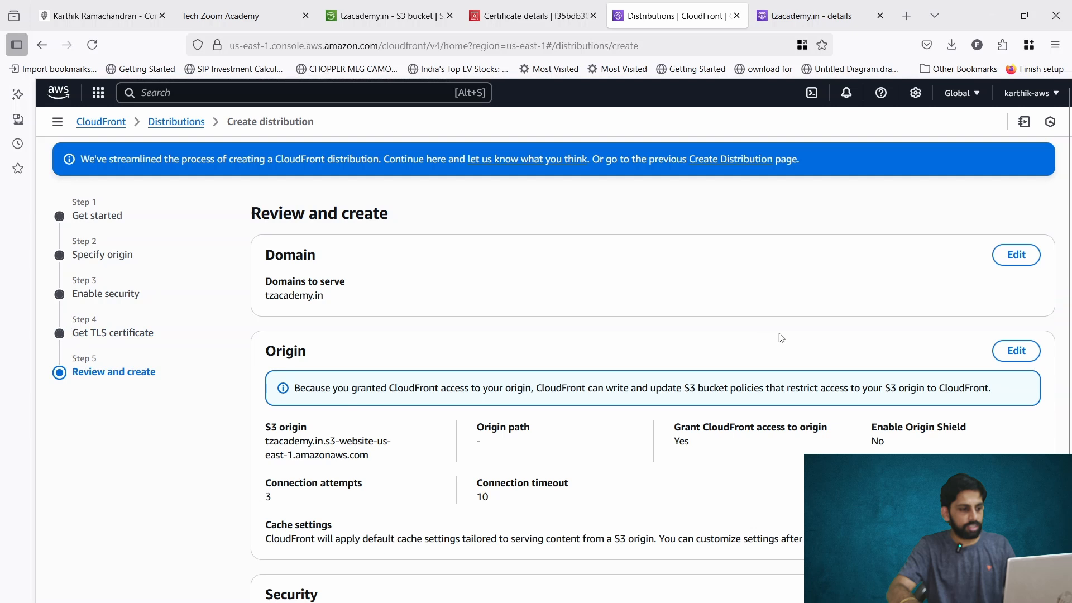
{"action": "scroll", "coordinate": [781, 338], "scroll_direction": "down", "scroll_amount": 4}
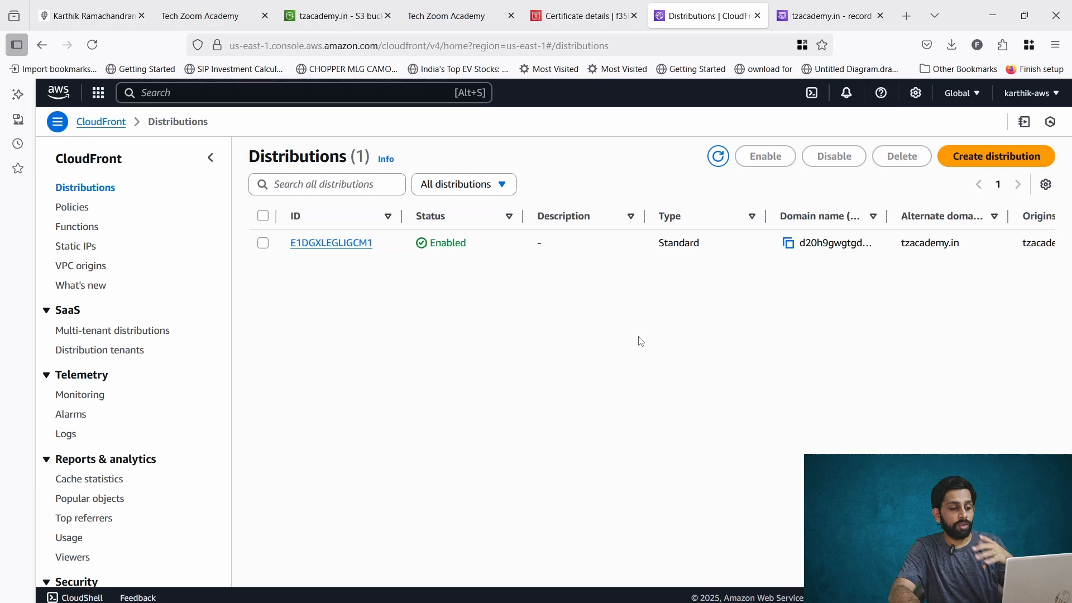
Open tzacademy.in in a new browser tab and inspect the site's connection security information.
{"action": "left_click", "coordinate": [905, 15]}
{"action": "key", "text": "ctrl+v"}
{"action": "key", "text": "Return"}
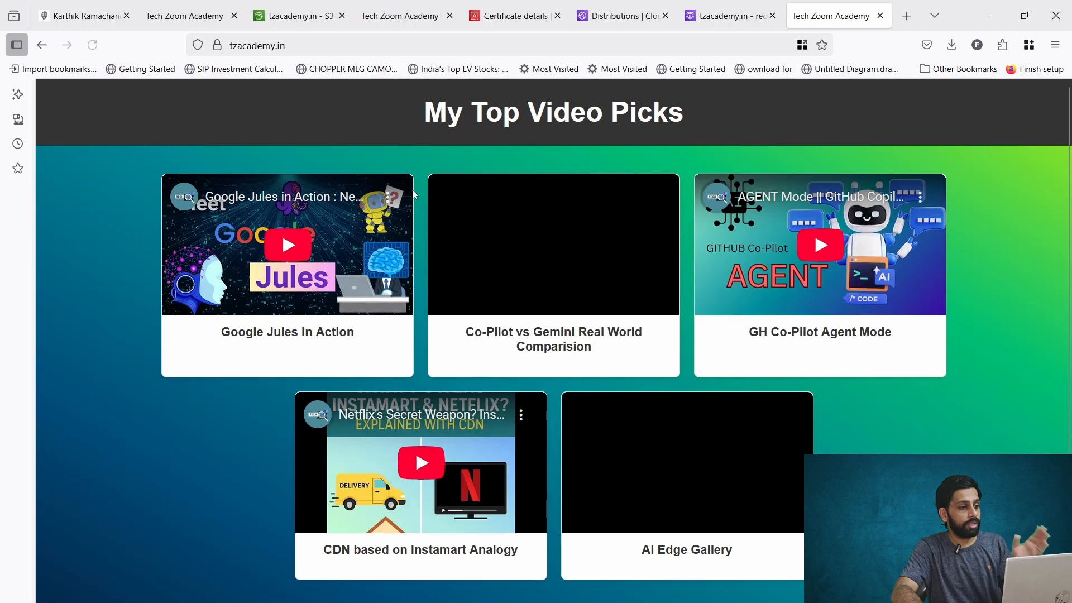
{"action": "left_click", "coordinate": [225, 51]}
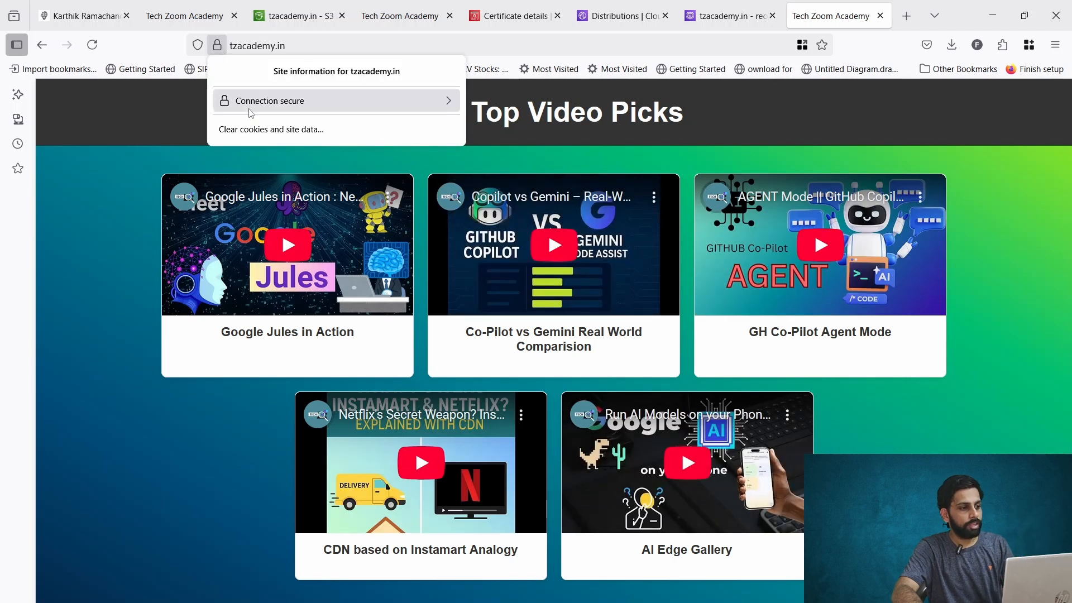
{"action": "left_click", "coordinate": [264, 106]}
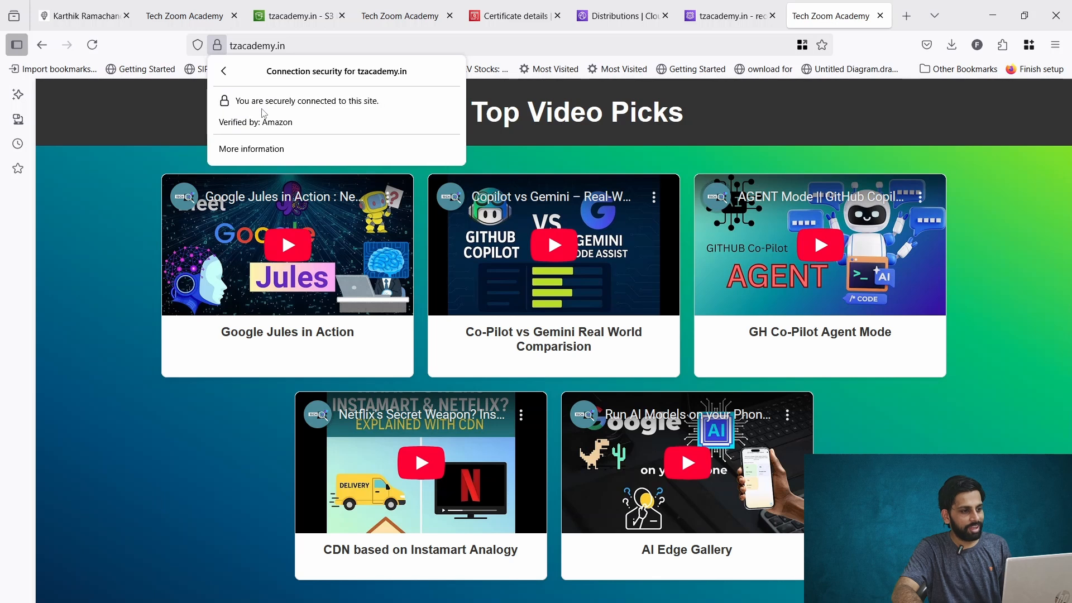